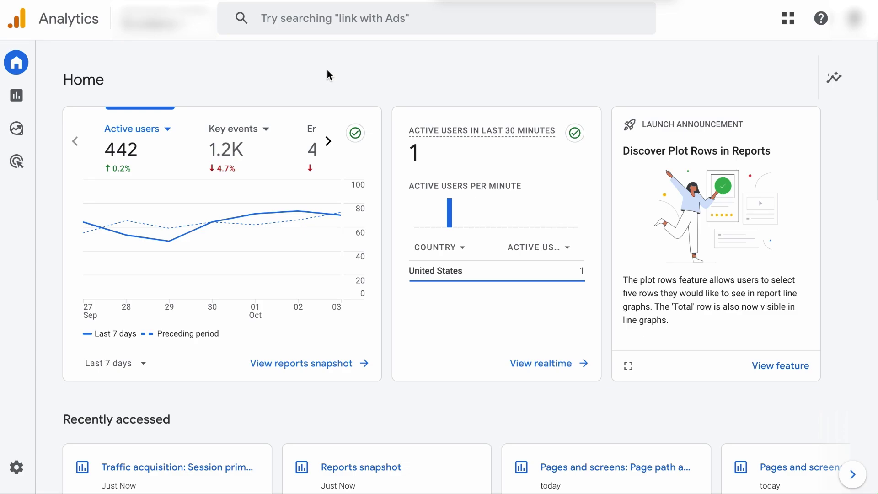
Open the Traffic acquisition report and scroll to its sessions-by-channel table (1,961 sessions, Direct 1,127)
{"action": "mouse_move", "coordinate": [19, 113]}
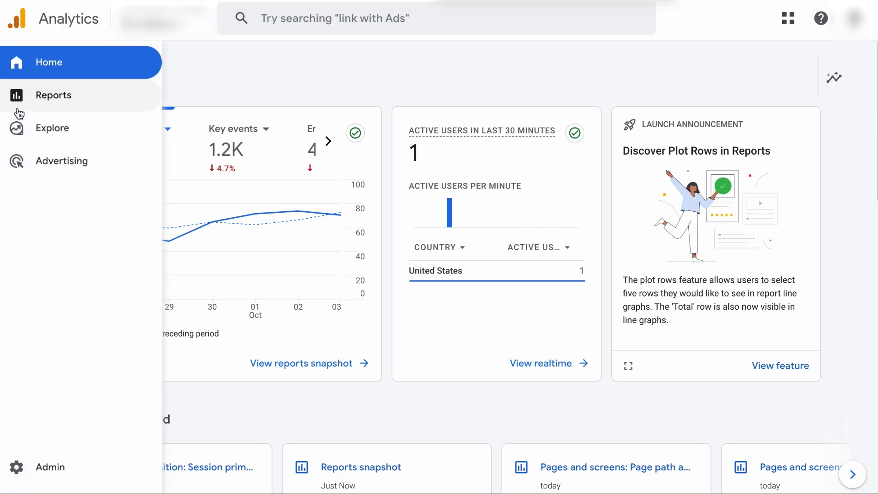
{"action": "left_click", "coordinate": [53, 95]}
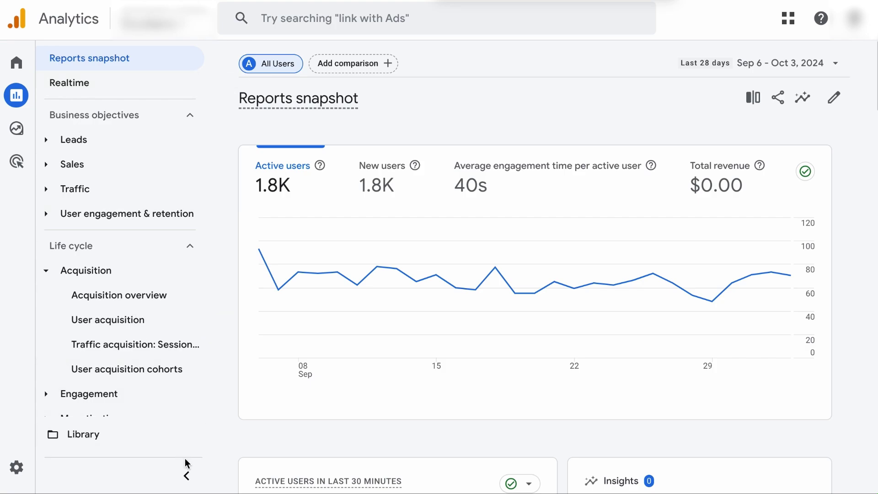
{"action": "left_click", "coordinate": [186, 476]}
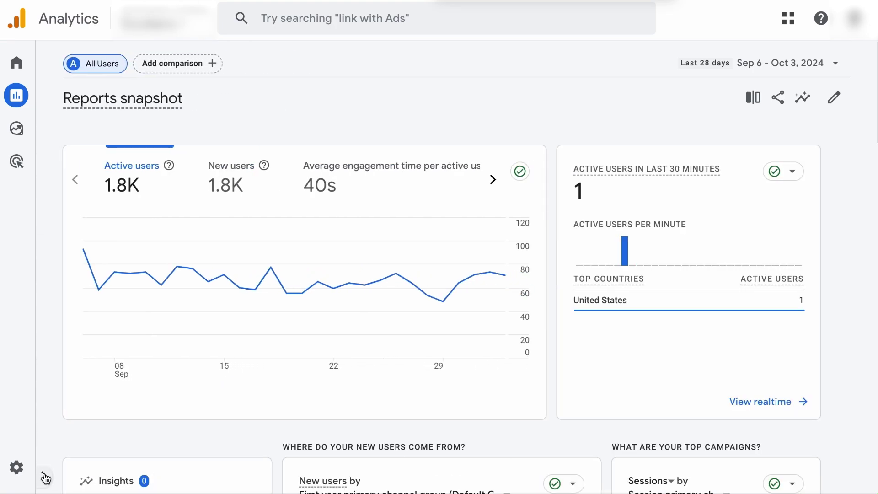
{"action": "left_click", "coordinate": [45, 476]}
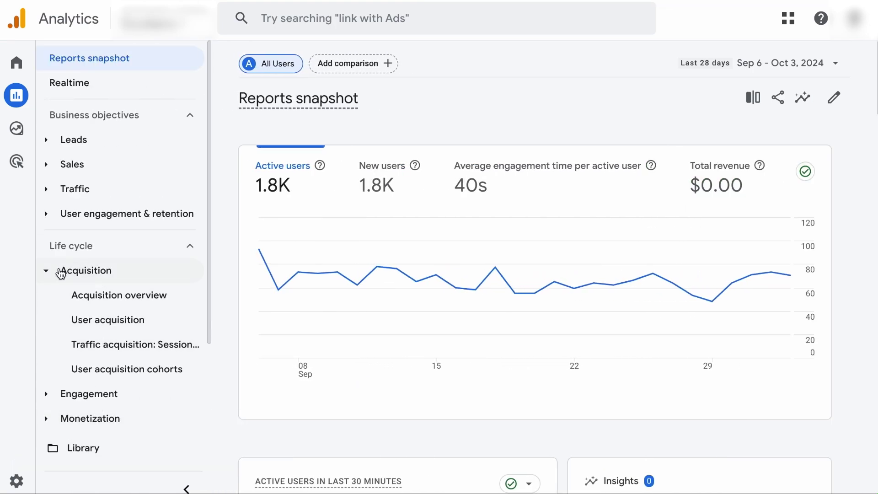
{"action": "left_click", "coordinate": [118, 354]}
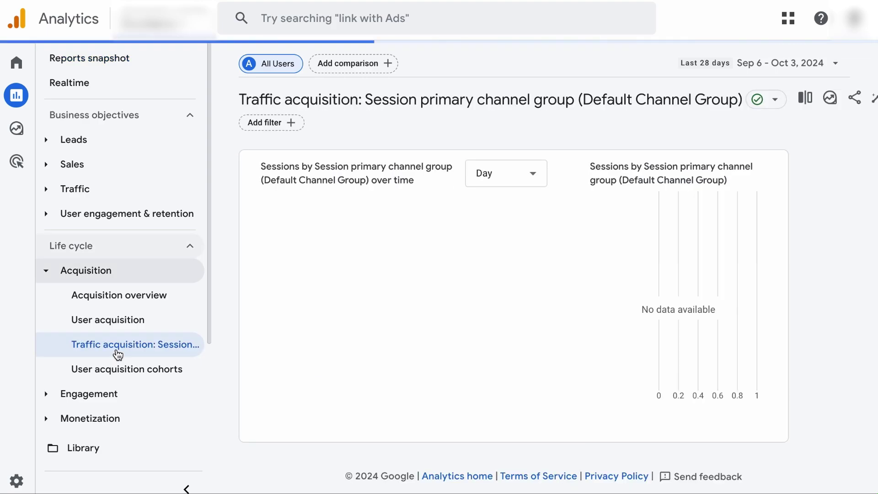
{"action": "left_click", "coordinate": [184, 484]}
{"action": "scroll", "coordinate": [208, 452], "scroll_direction": "down", "scroll_amount": 5}
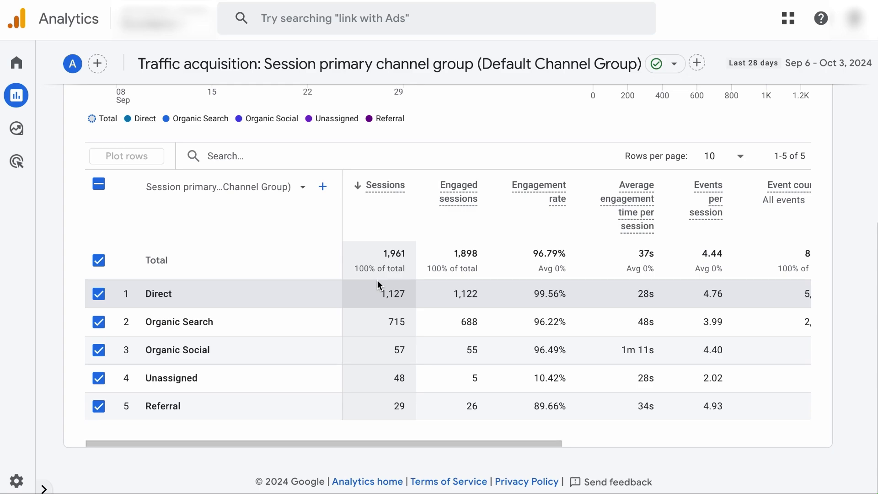
Set the report to Sep 1–30, 2024, compared against Sep 1–30, 2023, and apply
{"action": "left_click", "coordinate": [798, 69]}
{"action": "scroll", "coordinate": [476, 251], "scroll_direction": "down", "scroll_amount": 2}
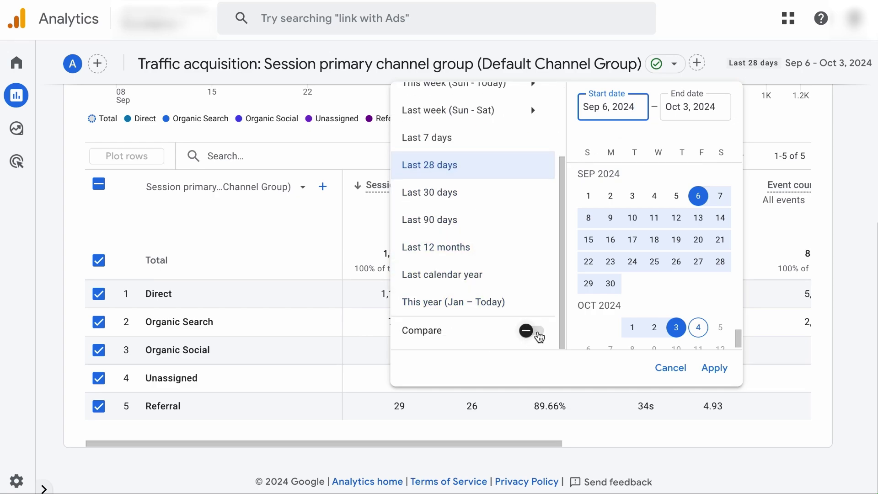
{"action": "left_click", "coordinate": [532, 331]}
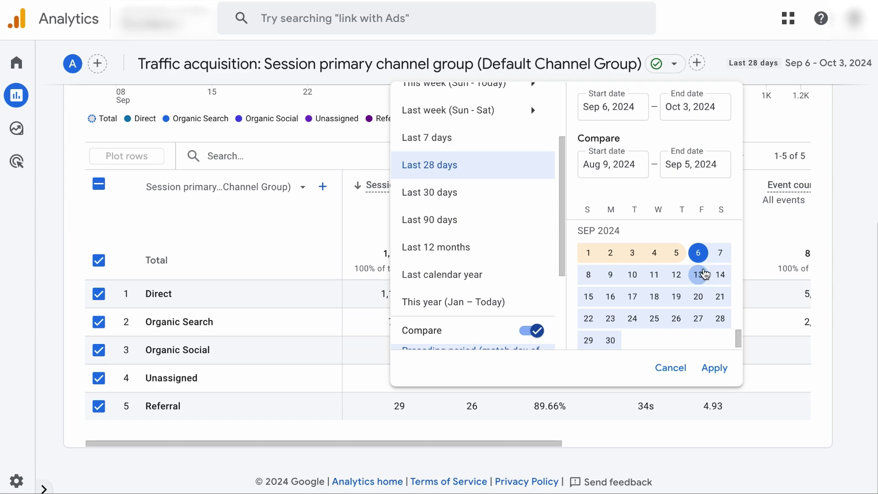
{"action": "left_click", "coordinate": [588, 253]}
{"action": "left_click", "coordinate": [610, 340]}
{"action": "scroll", "coordinate": [646, 251], "scroll_direction": "up", "scroll_amount": 10}
{"action": "scroll", "coordinate": [645, 249], "scroll_direction": "up", "scroll_amount": 10}
{"action": "left_click", "coordinate": [696, 253]}
{"action": "scroll", "coordinate": [674, 281], "scroll_direction": "down", "scroll_amount": 2}
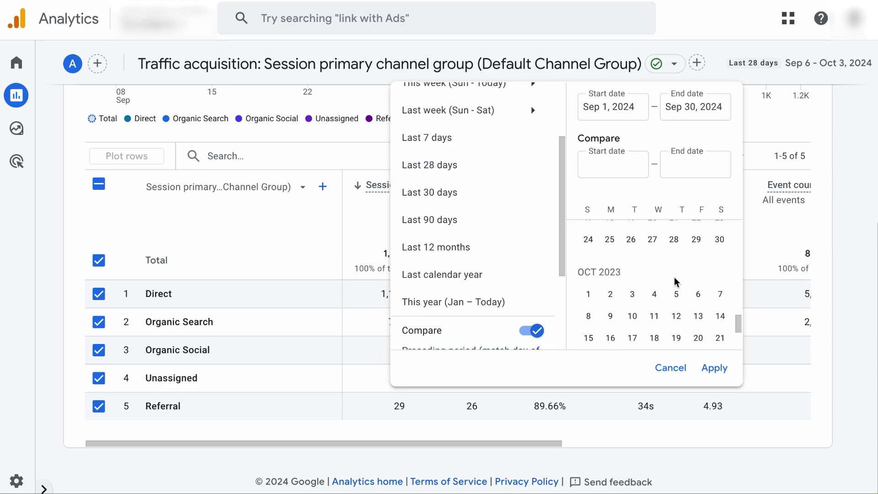
{"action": "left_click", "coordinate": [716, 246]}
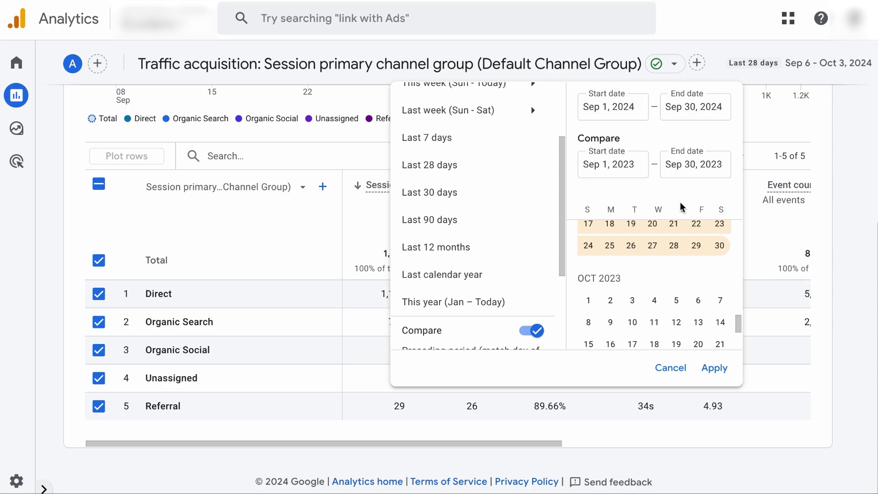
{"action": "left_click", "coordinate": [713, 368]}
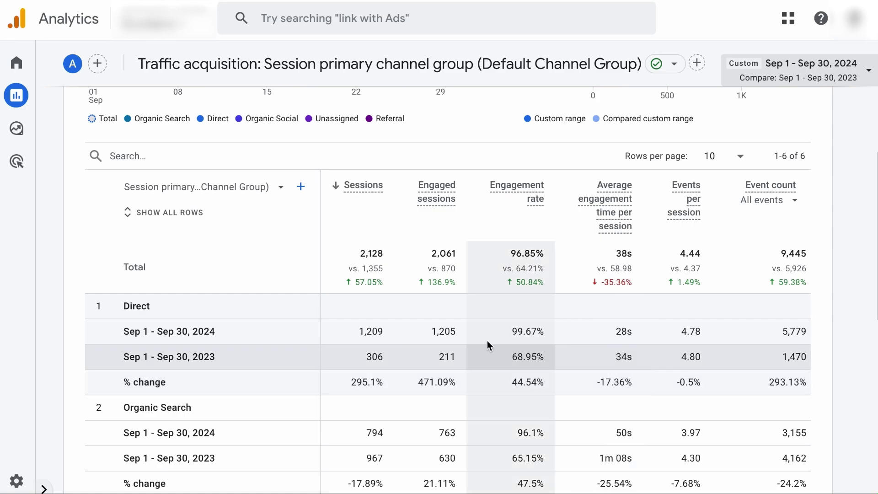
{"action": "scroll", "coordinate": [448, 323], "scroll_direction": "down", "scroll_amount": 3}
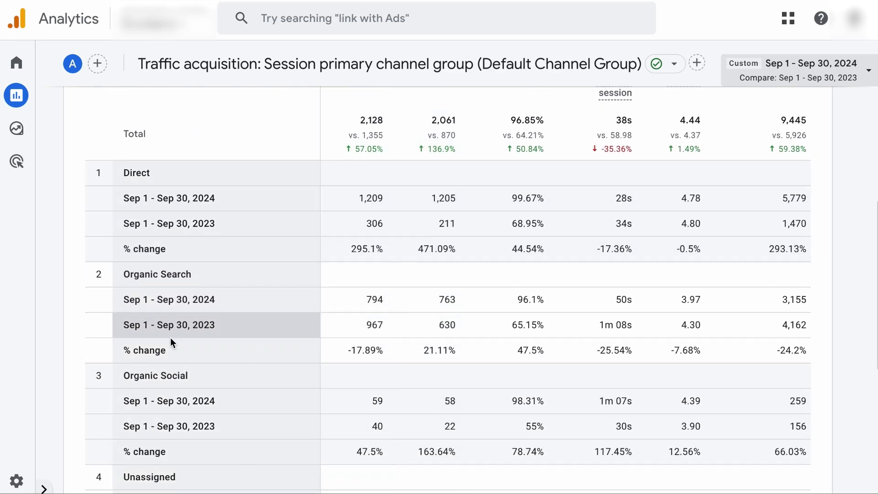
{"action": "scroll", "coordinate": [416, 330], "scroll_direction": "up", "scroll_amount": 1}
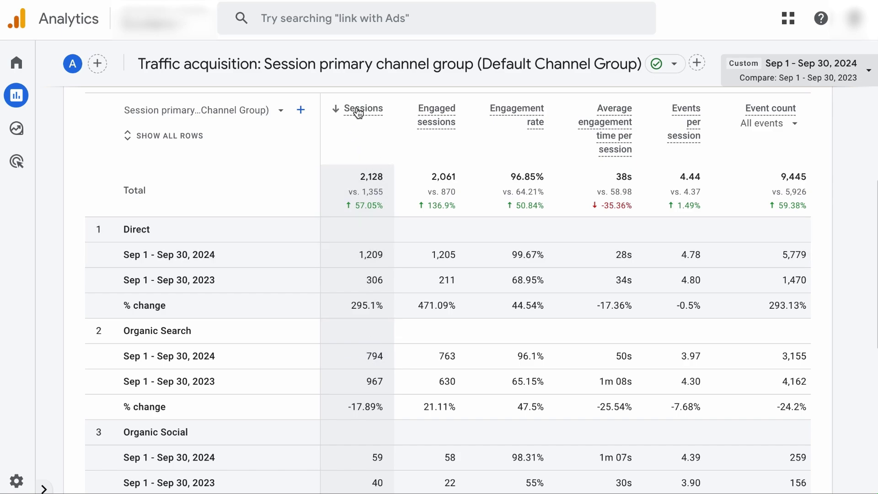
{"action": "mouse_move", "coordinate": [361, 114]}
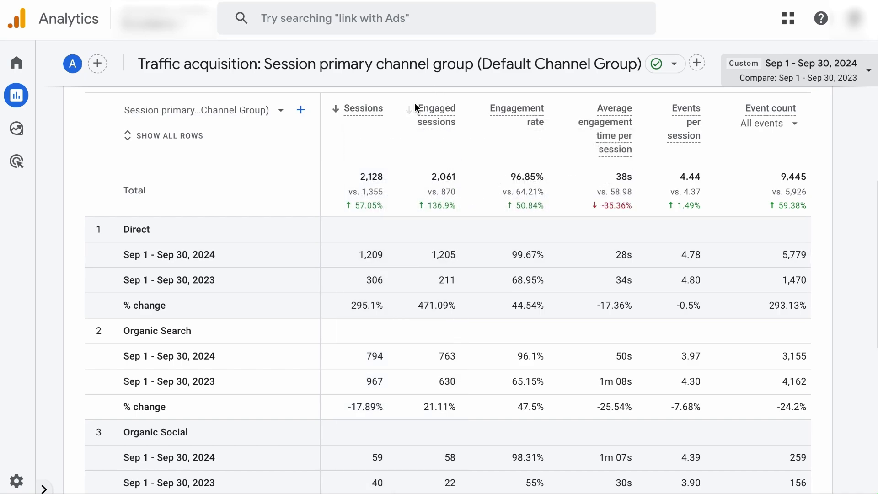
{"action": "mouse_move", "coordinate": [445, 130]}
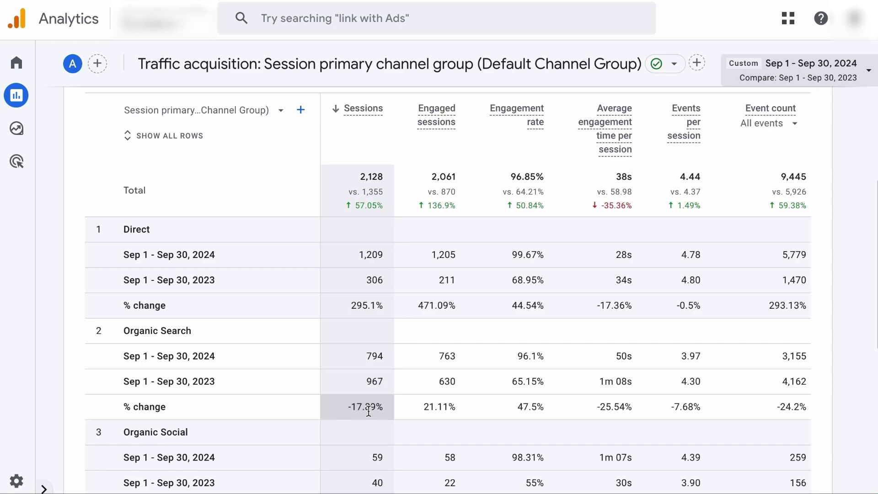
Check the descriptions of the remaining column headers in the acquisition table
{"action": "mouse_move", "coordinate": [526, 114]}
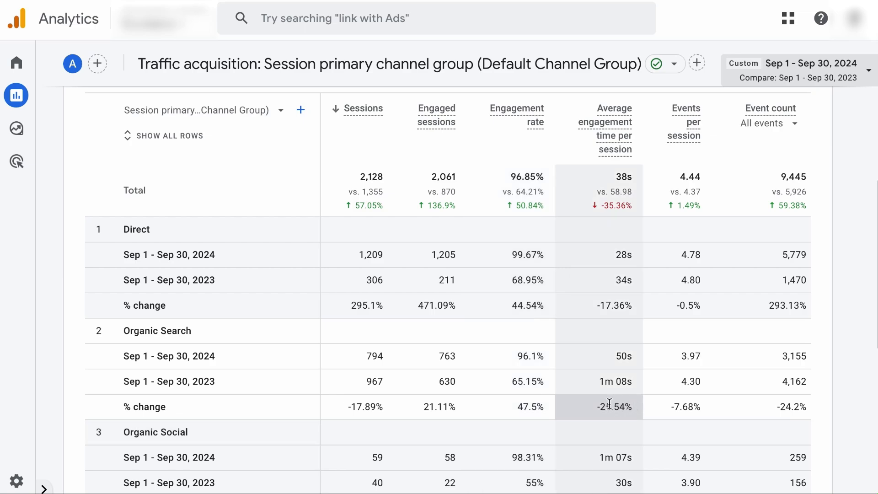
{"action": "mouse_move", "coordinate": [620, 126]}
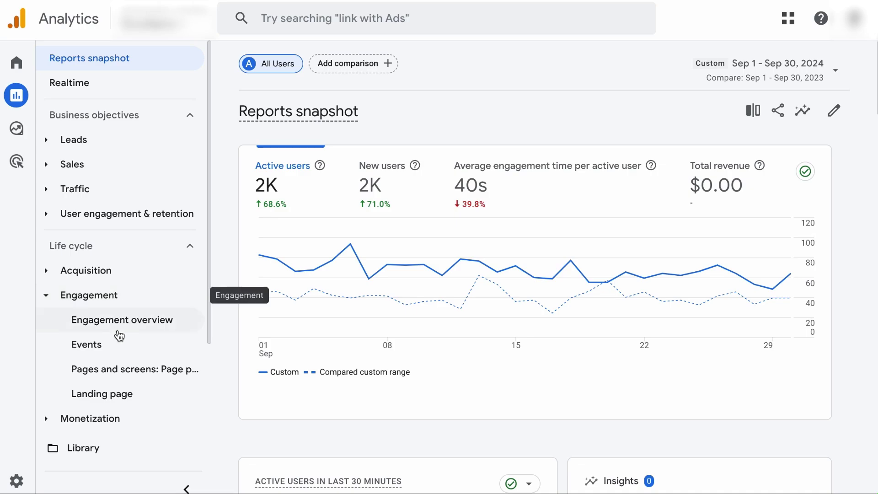
Open Pages and screens and show 250 rows per page so all 189 pages fit
{"action": "left_click", "coordinate": [120, 370]}
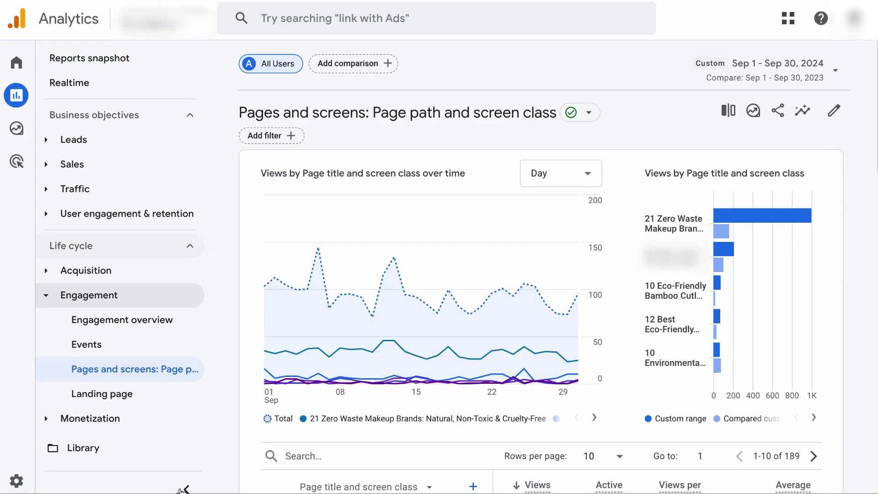
{"action": "left_click", "coordinate": [185, 488]}
{"action": "left_click", "coordinate": [607, 457]}
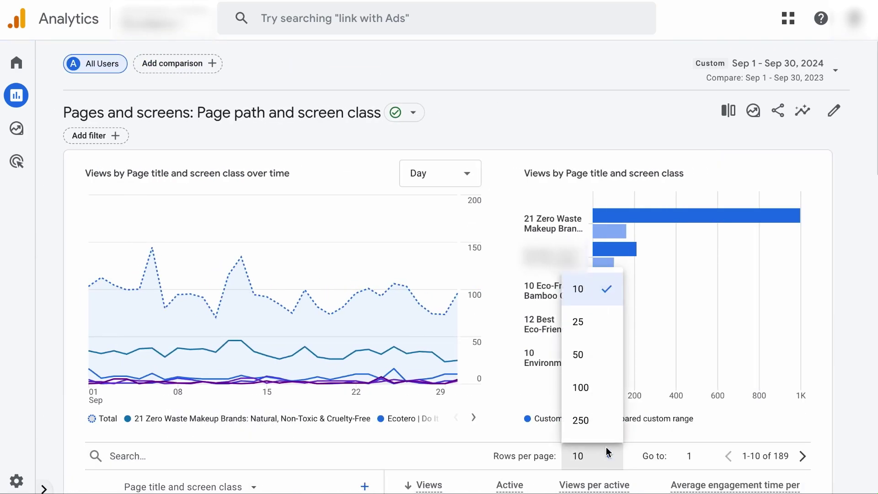
{"action": "left_click", "coordinate": [597, 431]}
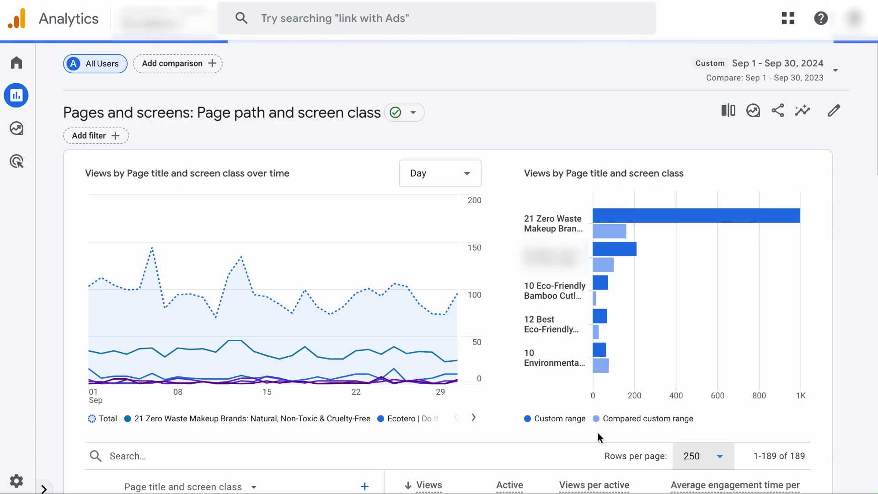
{"action": "scroll", "coordinate": [597, 432], "scroll_direction": "down", "scroll_amount": 1}
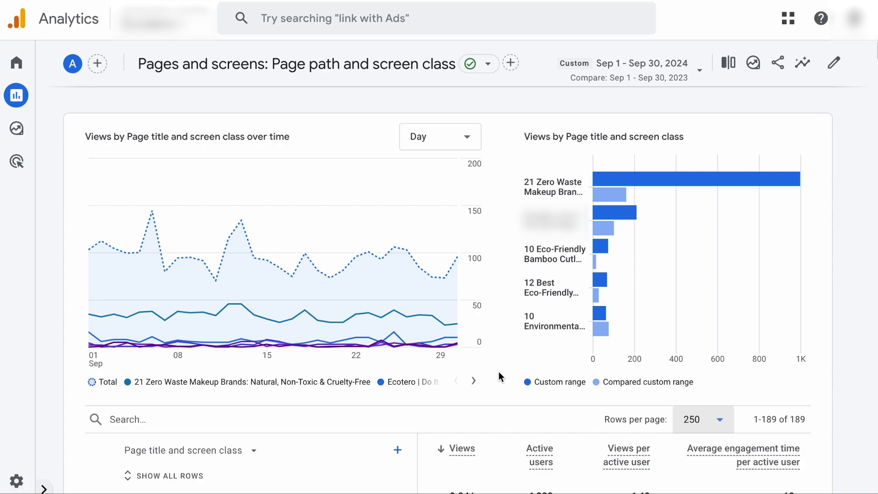
Add Bounce rate as a metric to the Pages and screens report
{"action": "left_click", "coordinate": [835, 62]}
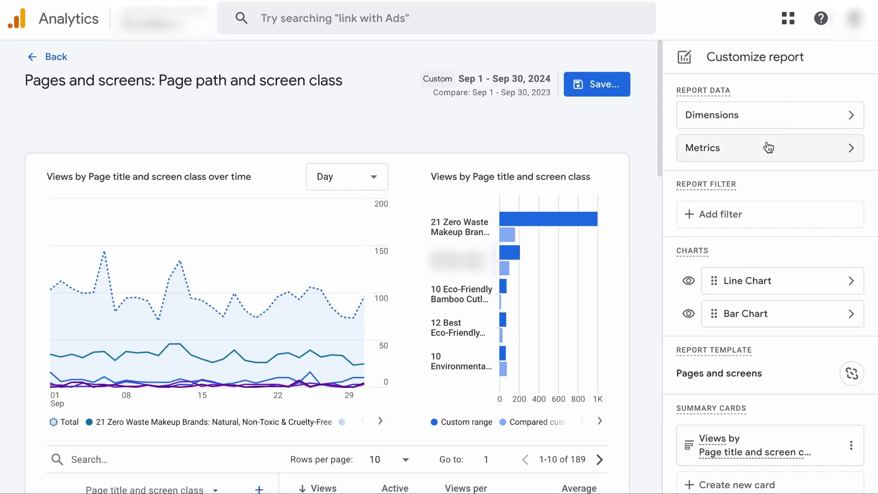
{"action": "left_click", "coordinate": [766, 143]}
{"action": "left_click", "coordinate": [760, 271]}
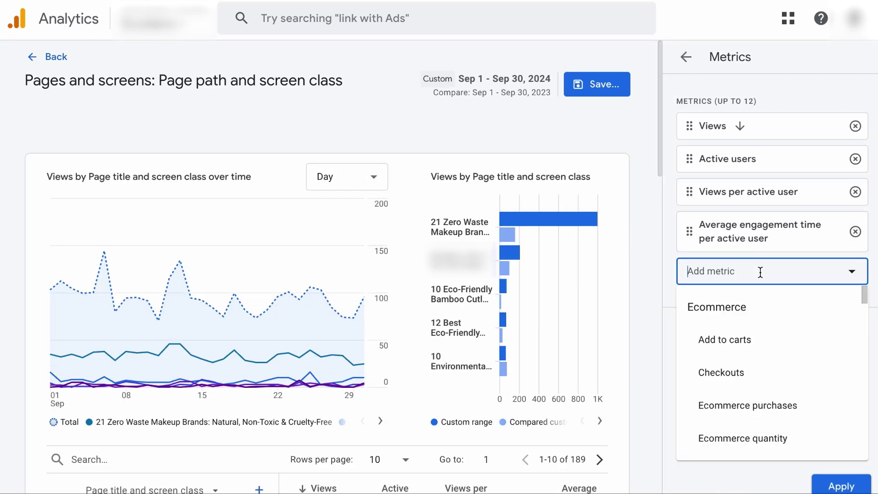
{"action": "type", "text": "bounc"}
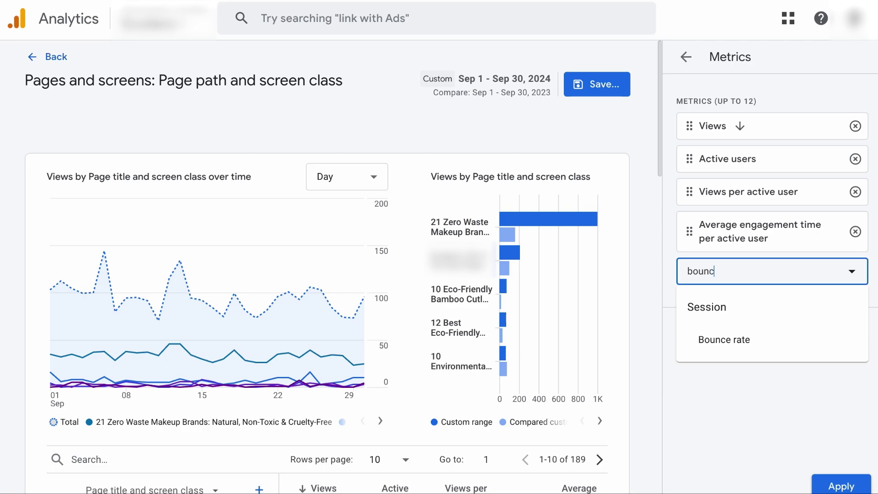
{"action": "left_click", "coordinate": [741, 336]}
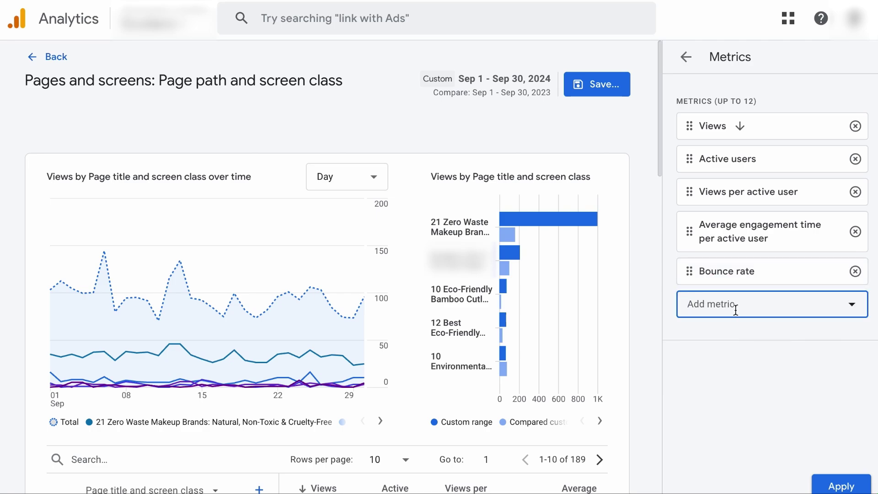
{"action": "left_click", "coordinate": [735, 309]}
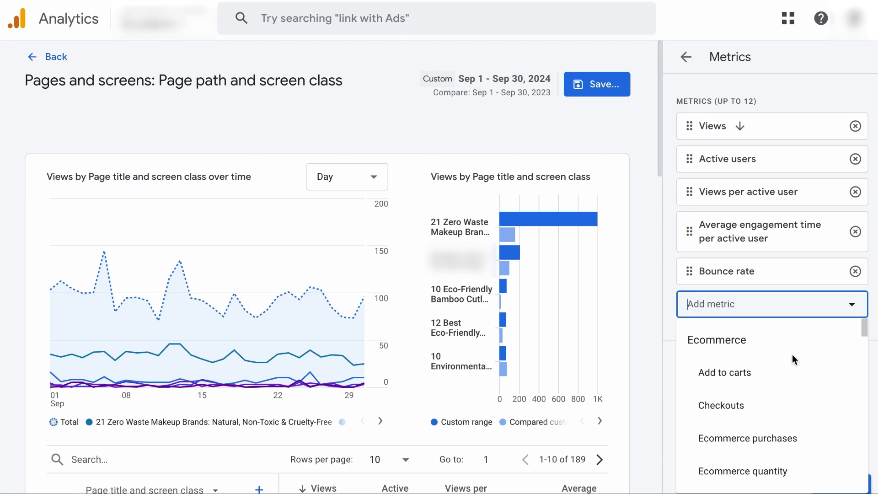
{"action": "left_click", "coordinate": [869, 306]}
{"action": "left_click", "coordinate": [828, 488]}
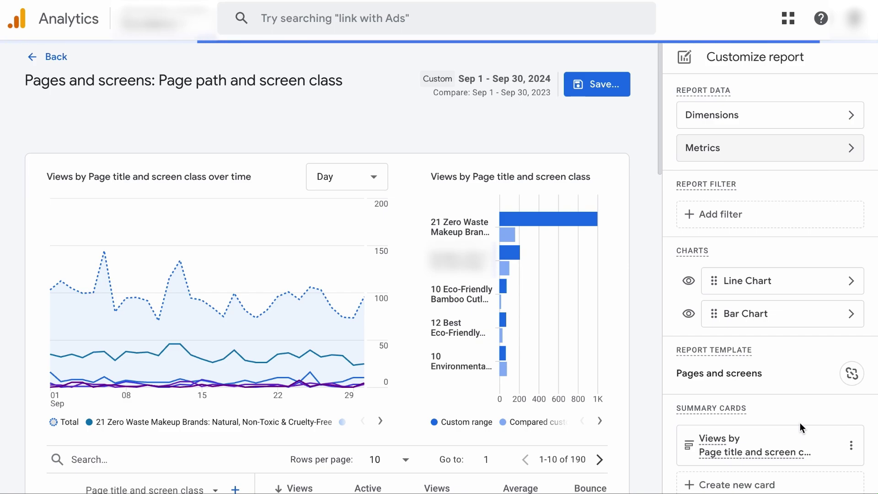
Save the changes to the current report and return to the report view
{"action": "left_click", "coordinate": [596, 86]}
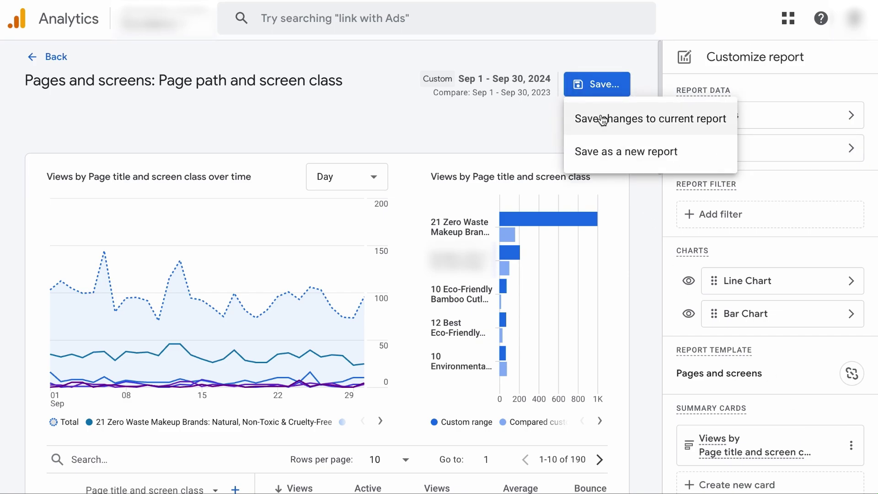
{"action": "left_click", "coordinate": [600, 118]}
{"action": "left_click", "coordinate": [569, 347]}
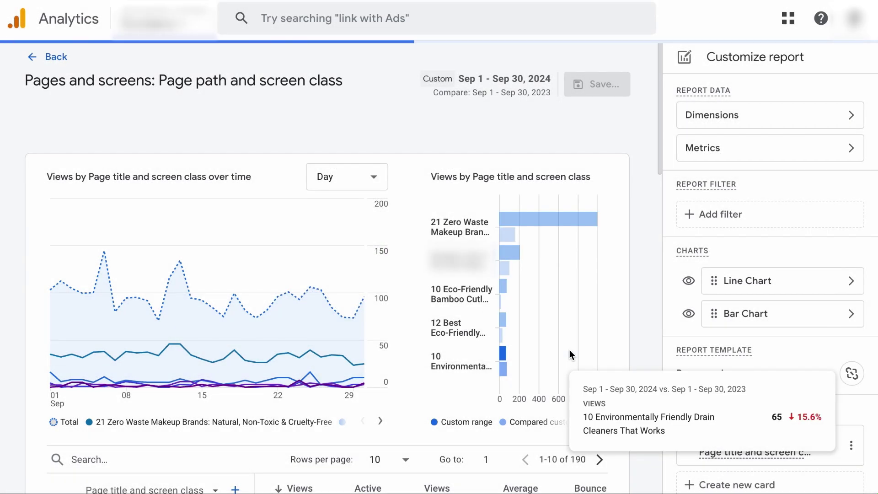
{"action": "left_click", "coordinate": [55, 58]}
{"action": "scroll", "coordinate": [474, 369], "scroll_direction": "down", "scroll_amount": 6}
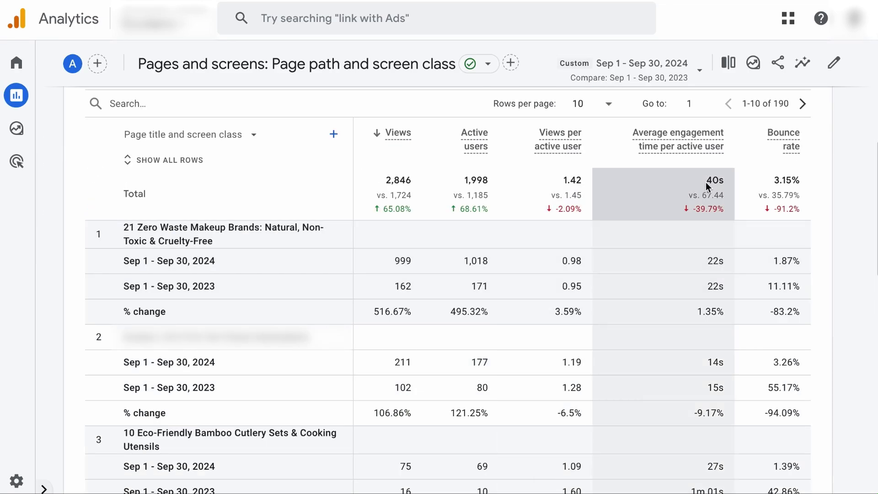
{"action": "mouse_move", "coordinate": [780, 144]}
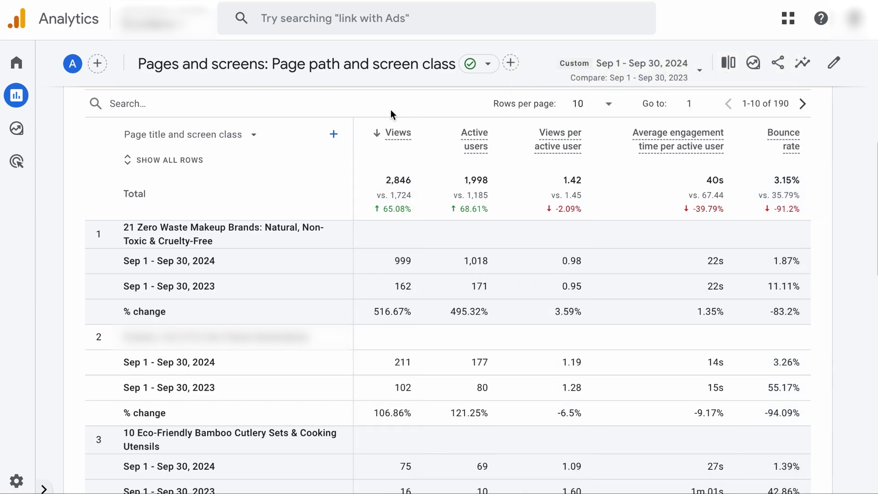
Sort the pages by Views ascending and scroll through the zero-view pages
{"action": "left_click", "coordinate": [378, 135]}
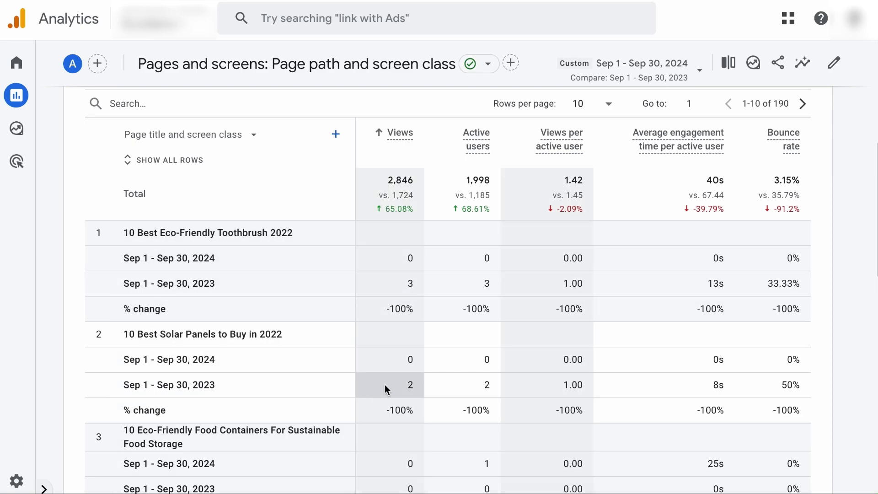
{"action": "scroll", "coordinate": [402, 399], "scroll_direction": "down", "scroll_amount": 3}
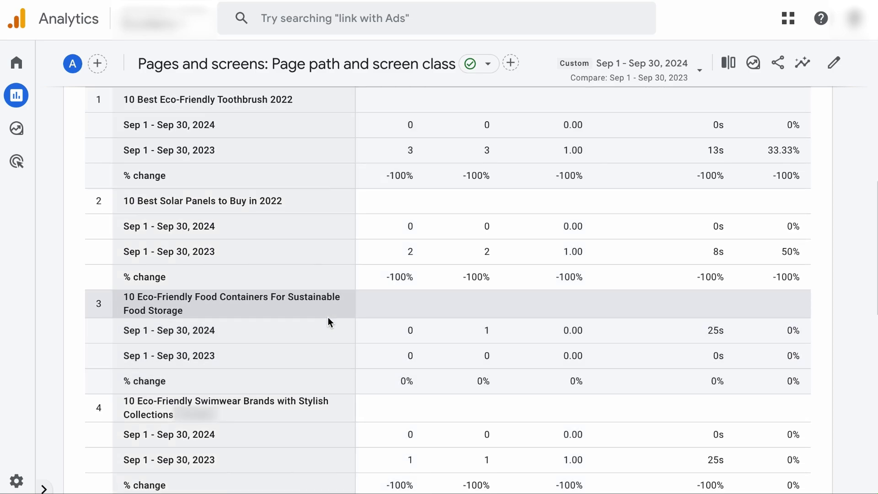
{"action": "scroll", "coordinate": [328, 317], "scroll_direction": "up", "scroll_amount": 2}
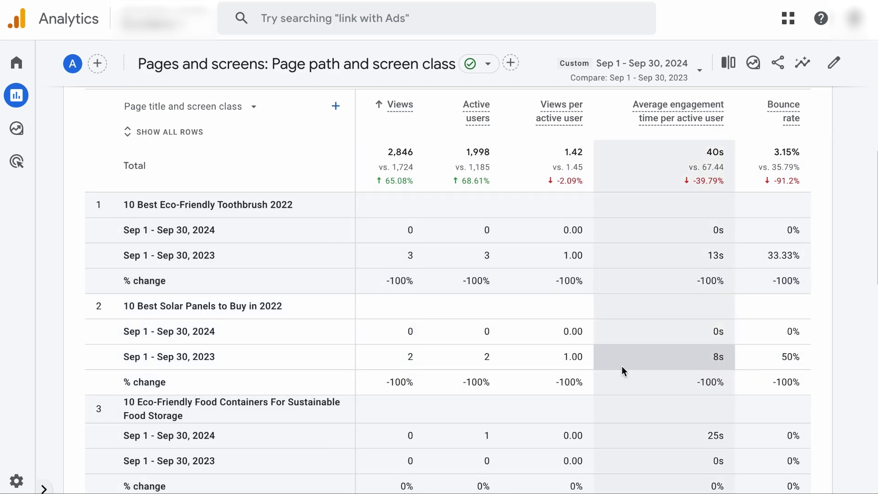
{"action": "scroll", "coordinate": [622, 366], "scroll_direction": "down", "scroll_amount": 1}
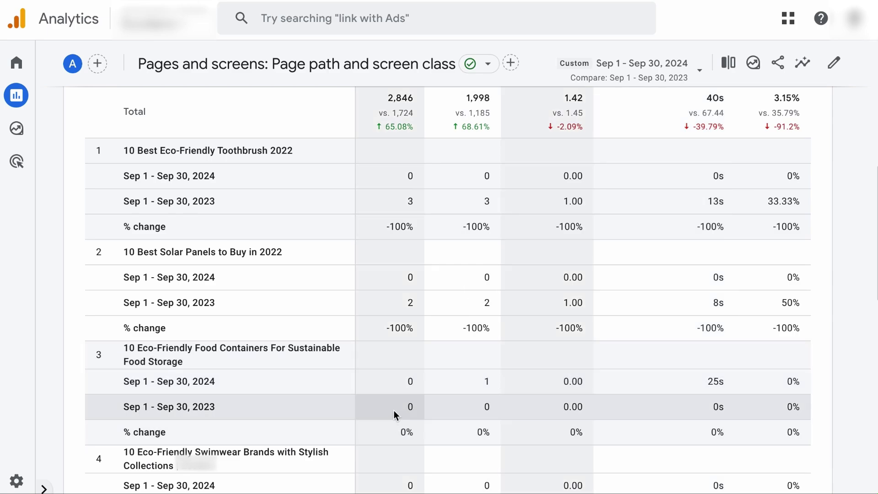
{"action": "scroll", "coordinate": [394, 411], "scroll_direction": "down", "scroll_amount": 15}
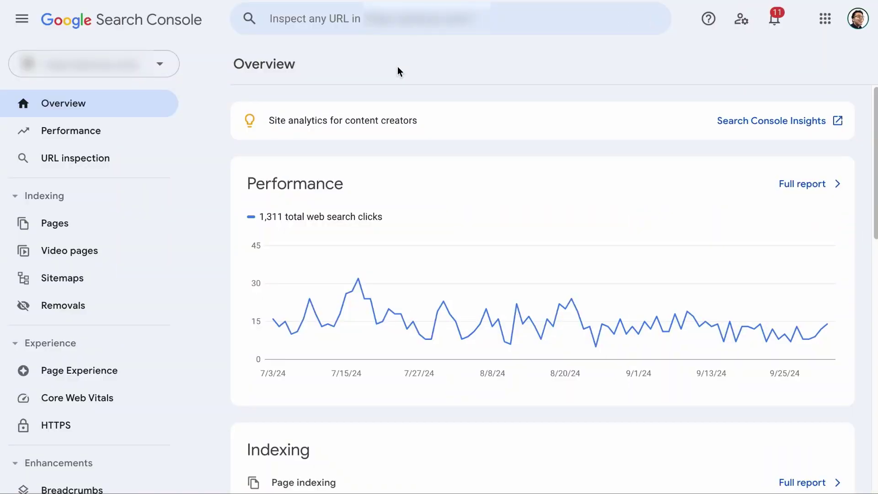
Open the Performance report broken down by Pages and scroll to the Top pages table
{"action": "left_click", "coordinate": [97, 130]}
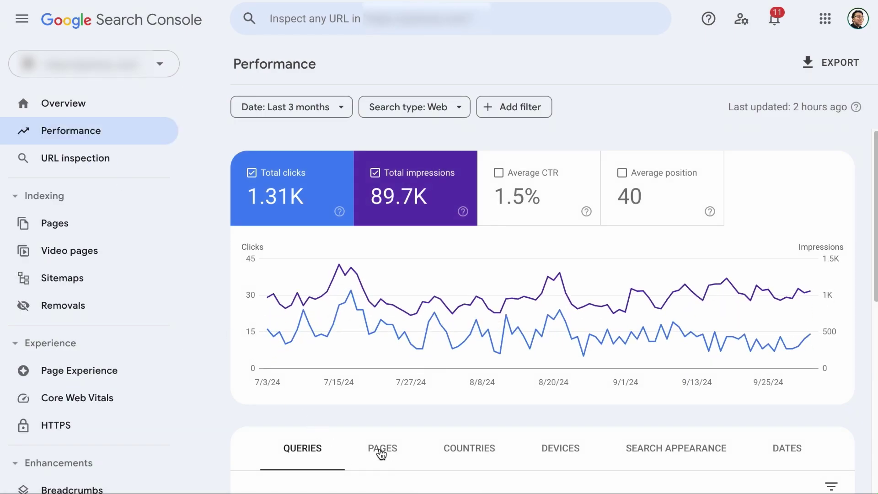
{"action": "left_click", "coordinate": [379, 448]}
{"action": "scroll", "coordinate": [430, 388], "scroll_direction": "down", "scroll_amount": 7}
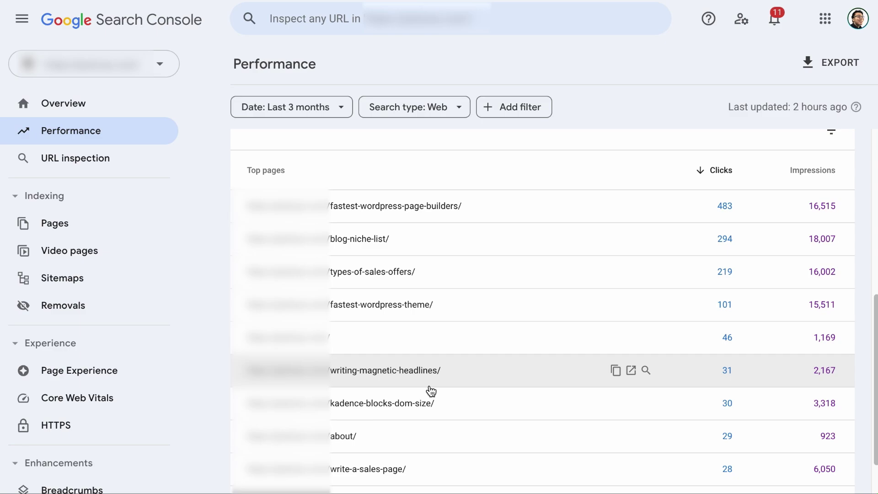
Filter Performance to /blog-niche-list/ and review its 294 clicks, 18K impressions and queries
{"action": "left_click", "coordinate": [416, 238]}
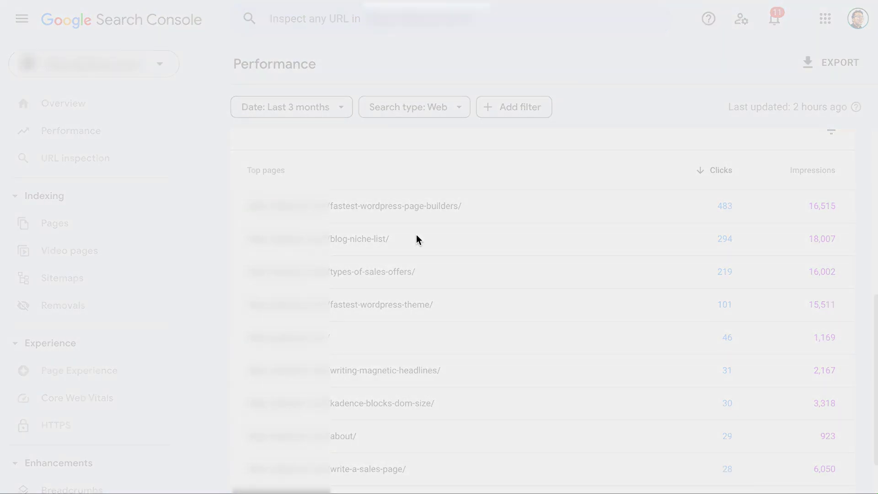
{"action": "scroll", "coordinate": [448, 333], "scroll_direction": "down", "scroll_amount": 7}
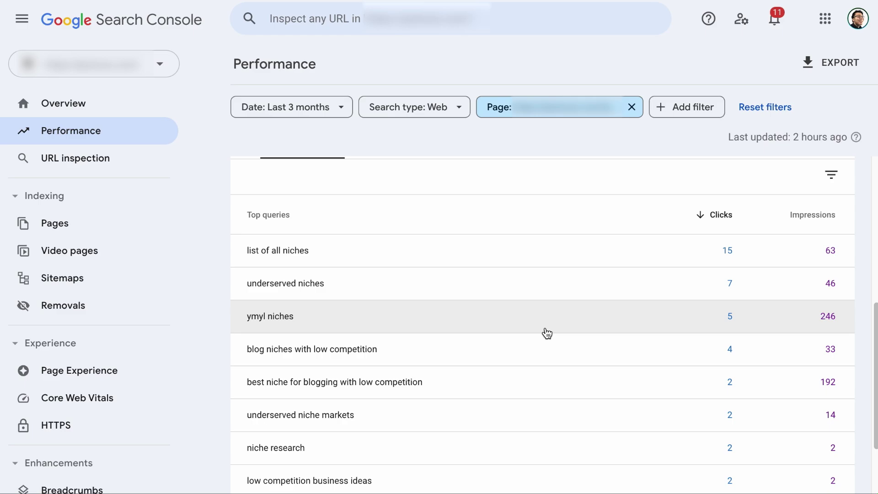
{"action": "scroll", "coordinate": [514, 217], "scroll_direction": "up", "scroll_amount": 7}
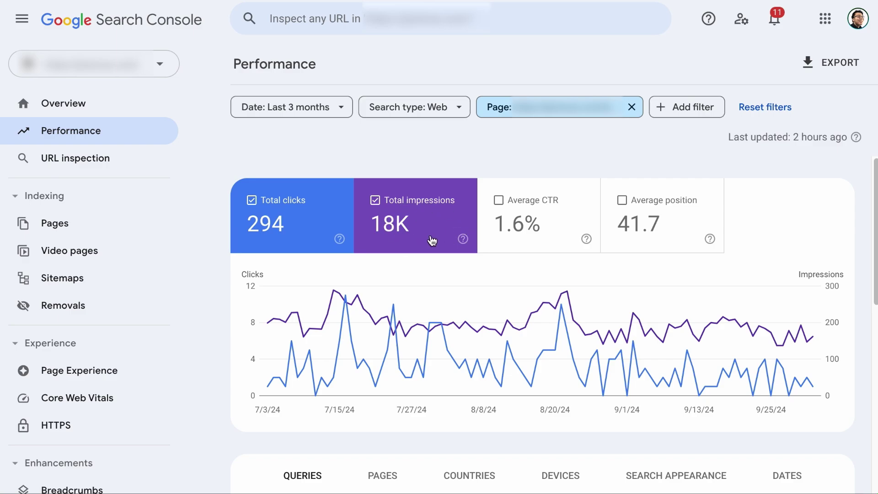
{"action": "mouse_move", "coordinate": [432, 241]}
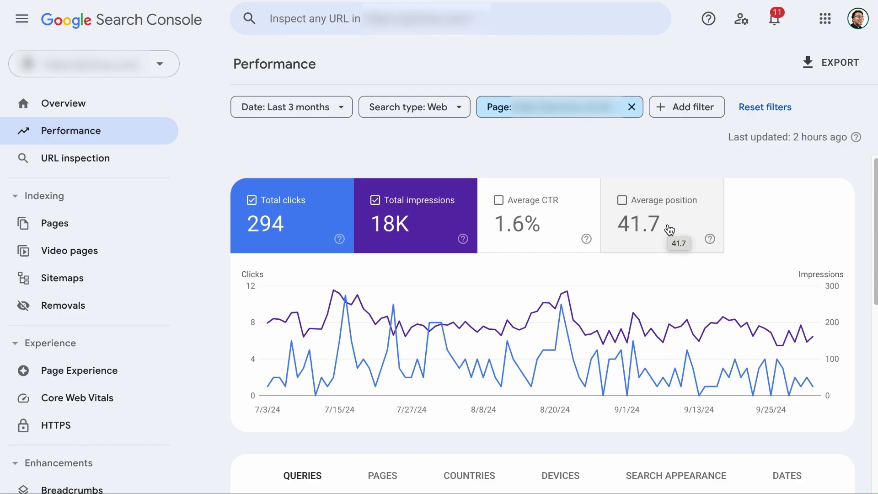
{"action": "scroll", "coordinate": [669, 229], "scroll_direction": "down", "scroll_amount": 10}
{"action": "scroll", "coordinate": [666, 229], "scroll_direction": "up", "scroll_amount": 3}
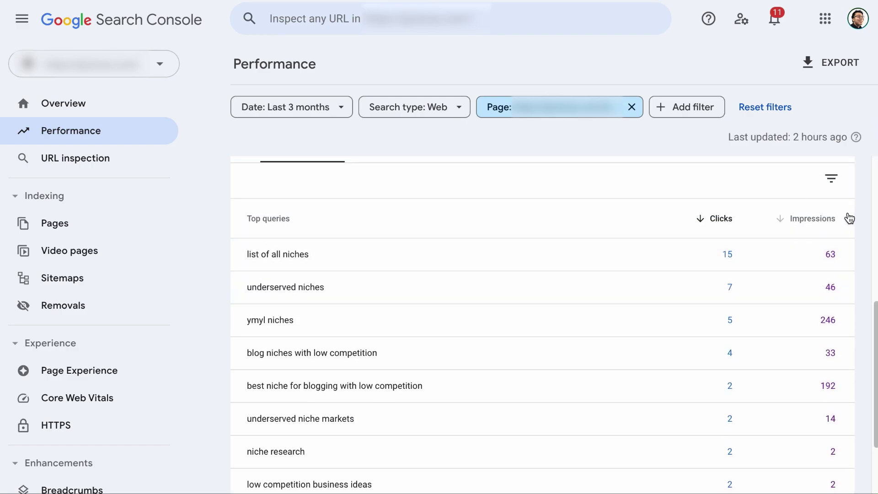
{"action": "scroll", "coordinate": [849, 218], "scroll_direction": "up", "scroll_amount": 7}
Turn on the Average CTR and Average position metrics for the page's chart and queries
{"action": "left_click", "coordinate": [580, 231]}
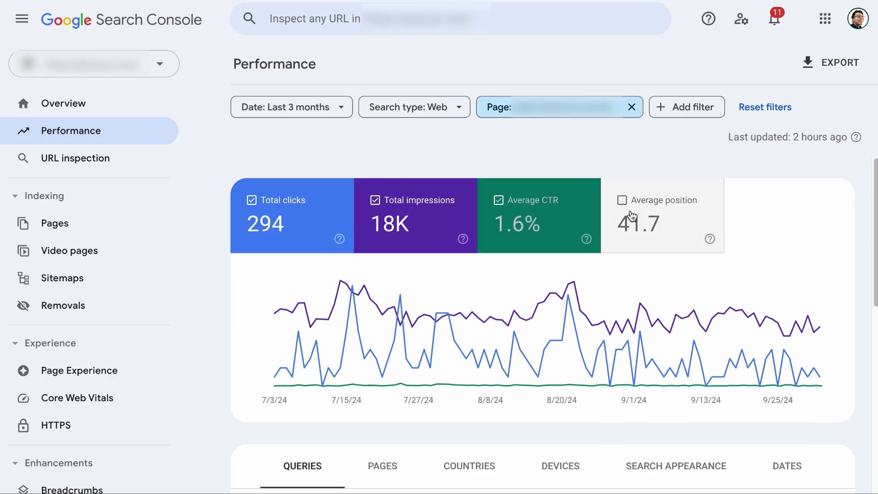
{"action": "left_click", "coordinate": [678, 249]}
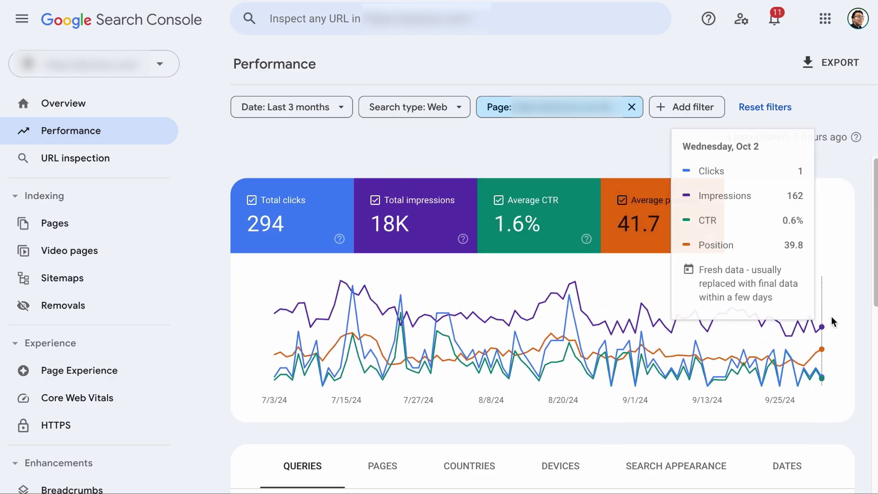
{"action": "scroll", "coordinate": [823, 322], "scroll_direction": "down", "scroll_amount": 10}
{"action": "scroll", "coordinate": [833, 322], "scroll_direction": "up", "scroll_amount": 3}
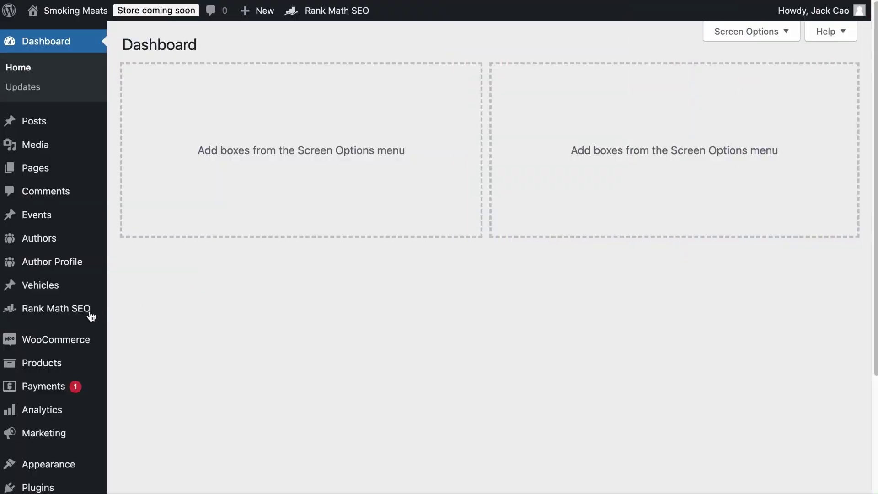
Open Rank Math's 404 Monitor and sort the 92 logged URLs by most hits
{"action": "mouse_move", "coordinate": [57, 324]}
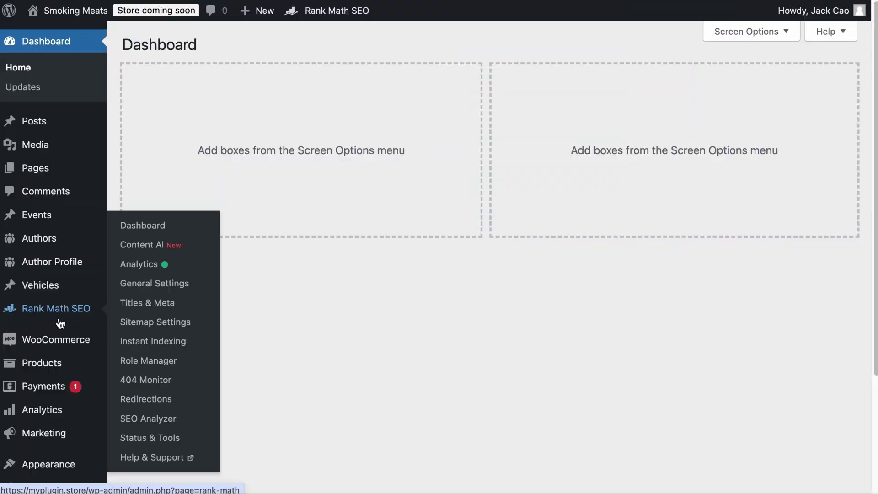
{"action": "left_click", "coordinate": [147, 389]}
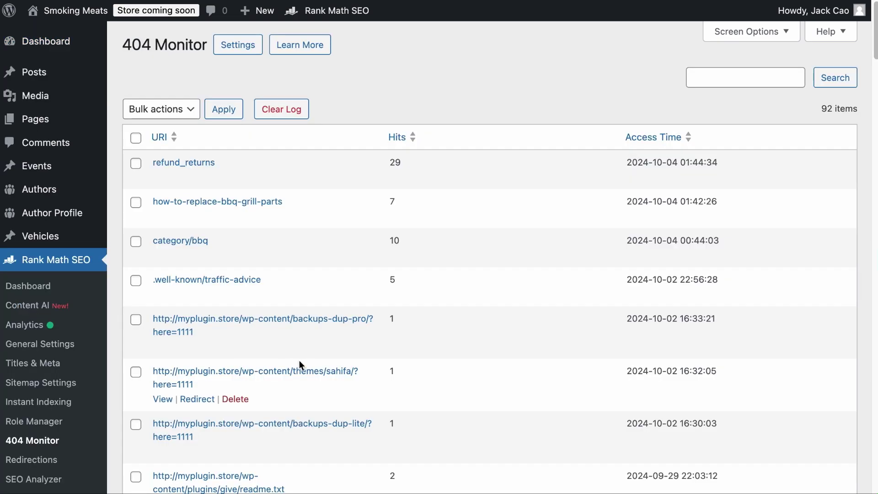
{"action": "scroll", "coordinate": [334, 363], "scroll_direction": "down", "scroll_amount": 3}
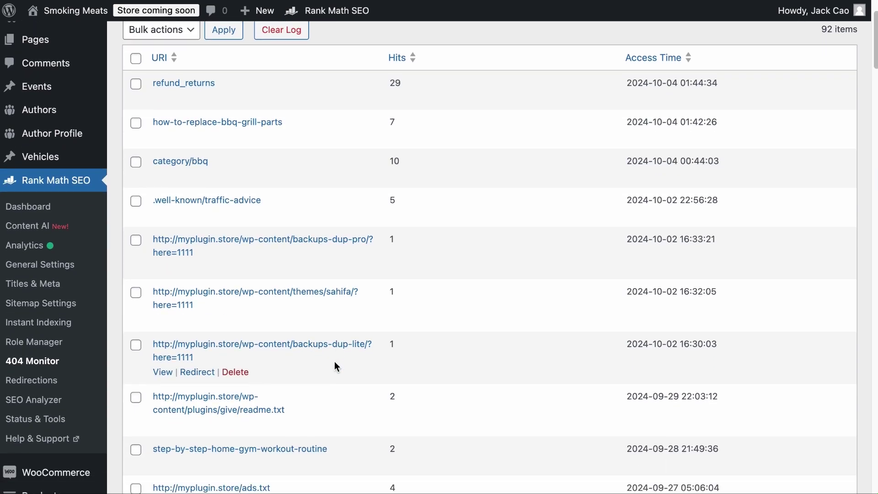
{"action": "scroll", "coordinate": [336, 365], "scroll_direction": "up", "scroll_amount": 2}
{"action": "scroll", "coordinate": [336, 366], "scroll_direction": "up", "scroll_amount": 1}
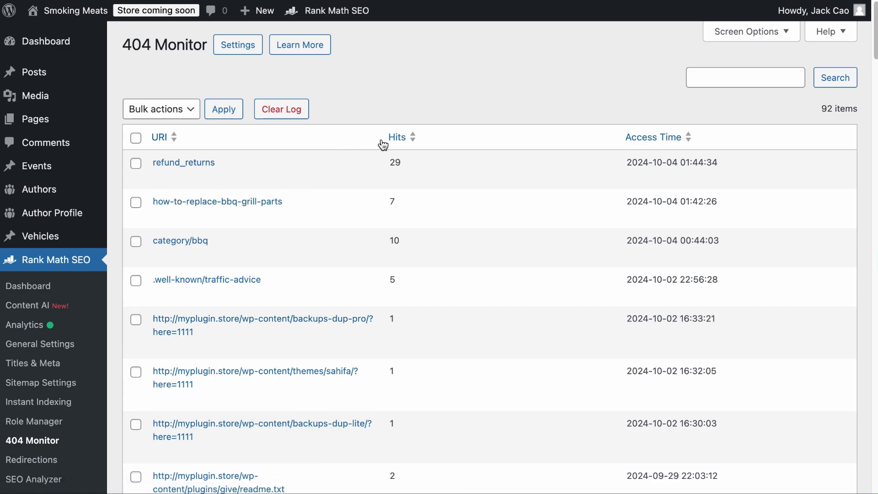
{"action": "left_click", "coordinate": [413, 143]}
{"action": "left_click", "coordinate": [414, 144]}
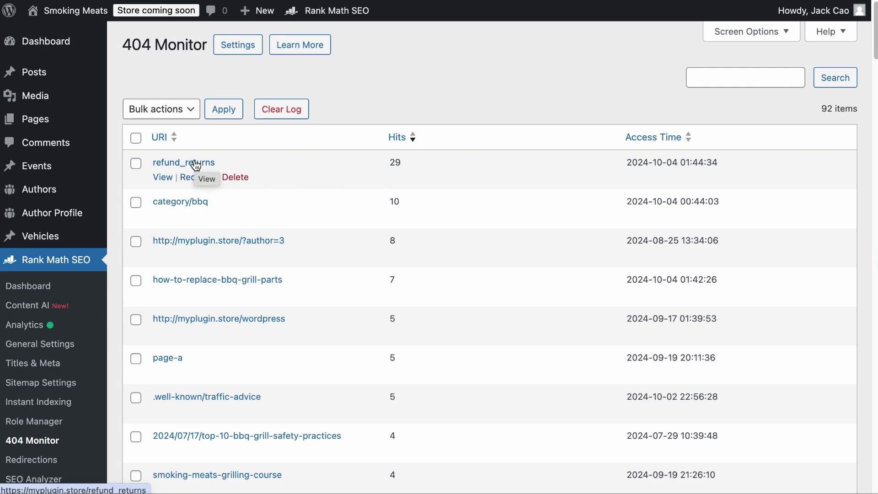
Visit the broken refund_returns URL and confirm the Refund and Returns Policy page exists
{"action": "right_click", "coordinate": [166, 176]}
{"action": "key", "text": "Escape"}
{"action": "key", "text": "Return"}
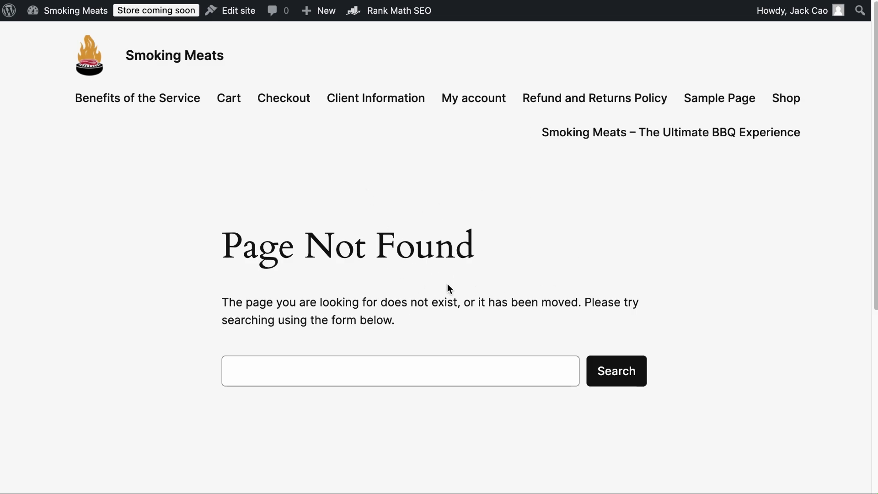
{"action": "left_click", "coordinate": [573, 103]}
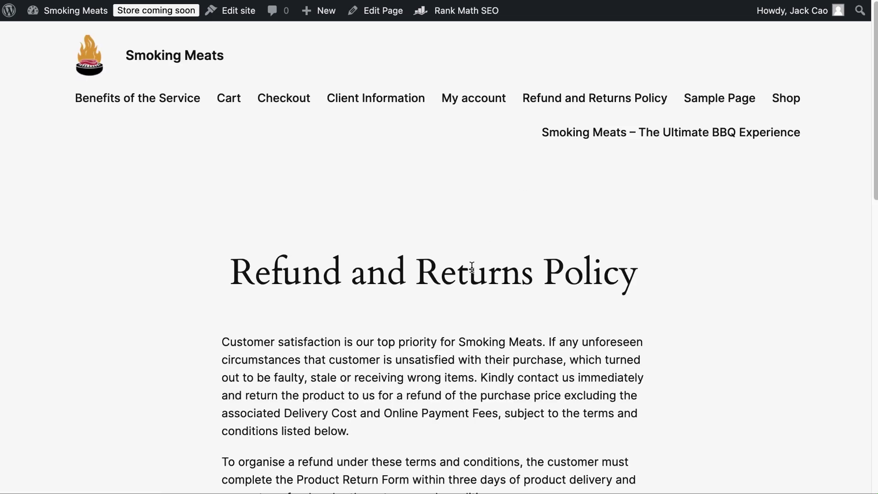
{"action": "scroll", "coordinate": [471, 266], "scroll_direction": "down", "scroll_amount": 2}
{"action": "scroll", "coordinate": [471, 267], "scroll_direction": "up", "scroll_amount": 2}
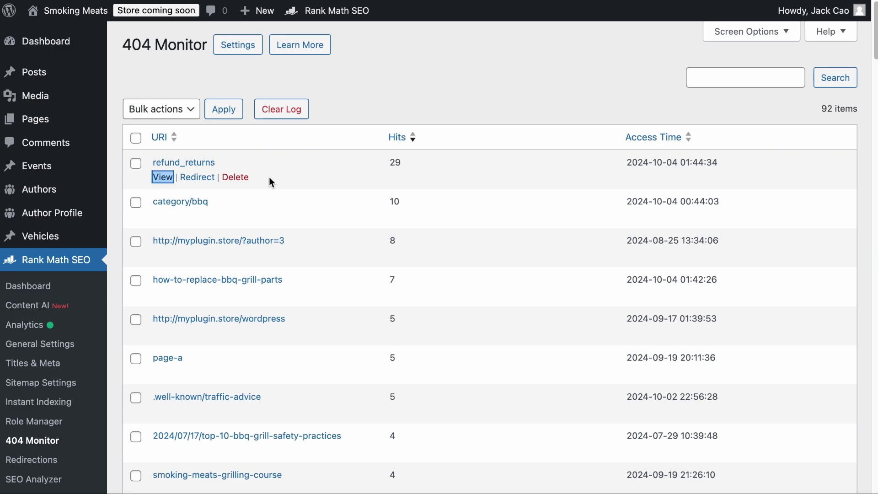
Point the refund_returns redirect at the copied Refund and Returns Policy page URL and save it
{"action": "left_click", "coordinate": [202, 179]}
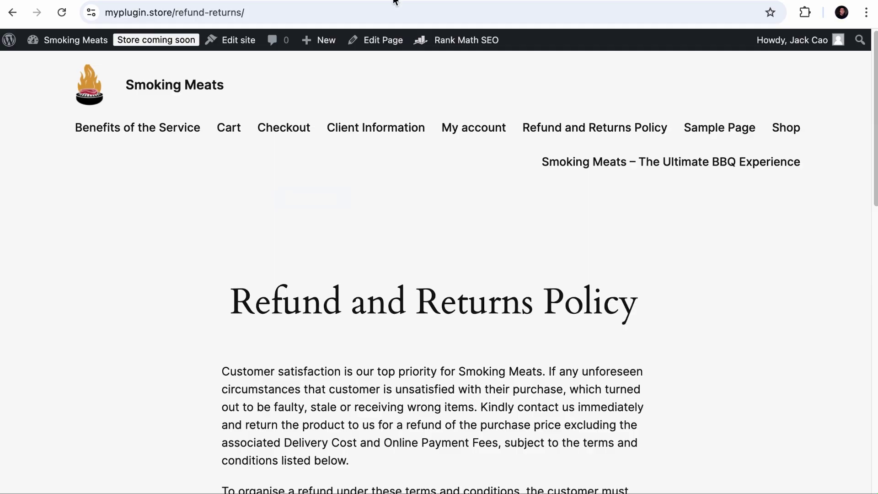
{"action": "left_click", "coordinate": [274, 12]}
{"action": "right_click", "coordinate": [207, 12]}
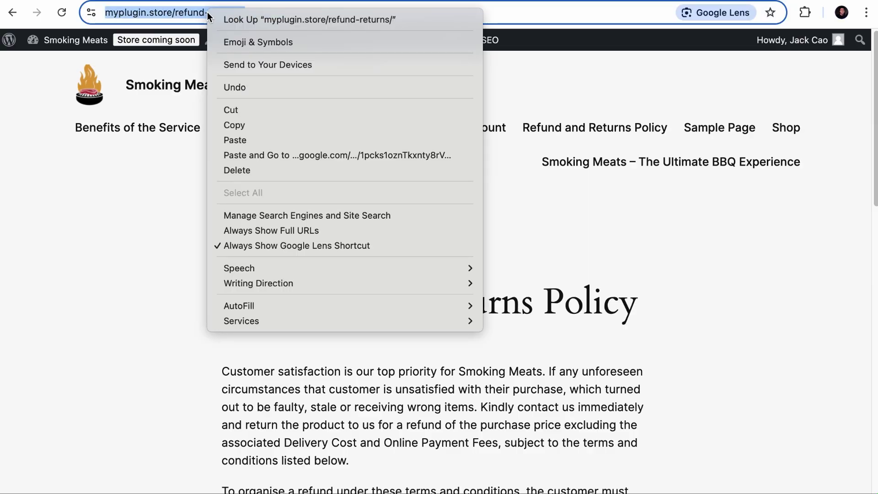
{"action": "left_click", "coordinate": [237, 125]}
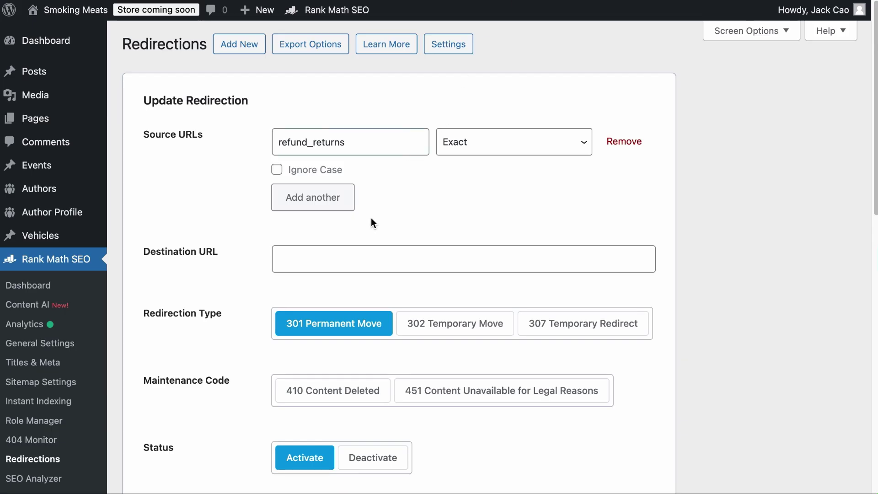
{"action": "right_click", "coordinate": [354, 259]}
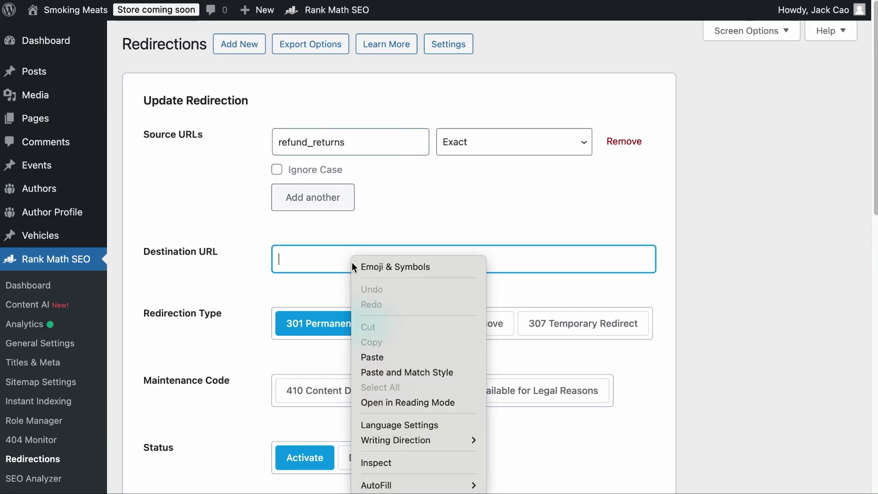
{"action": "left_click", "coordinate": [380, 357]}
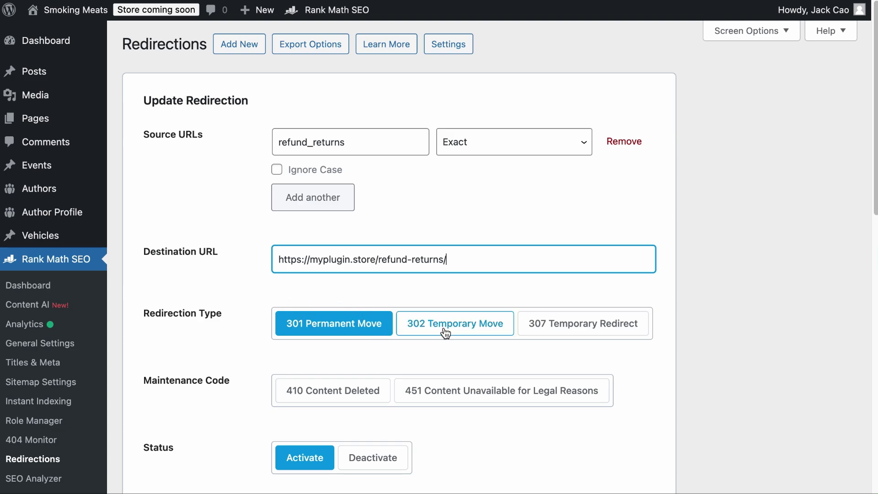
{"action": "scroll", "coordinate": [451, 329], "scroll_direction": "down", "scroll_amount": 5}
{"action": "left_click", "coordinate": [602, 295]}
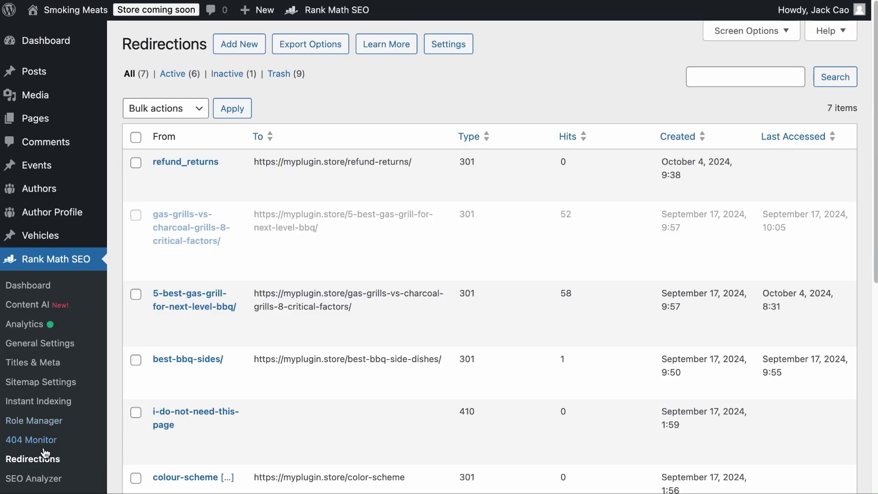
View refund_returns from the 404 Monitor to confirm it lands on the Refund and Returns Policy page
{"action": "left_click", "coordinate": [42, 442]}
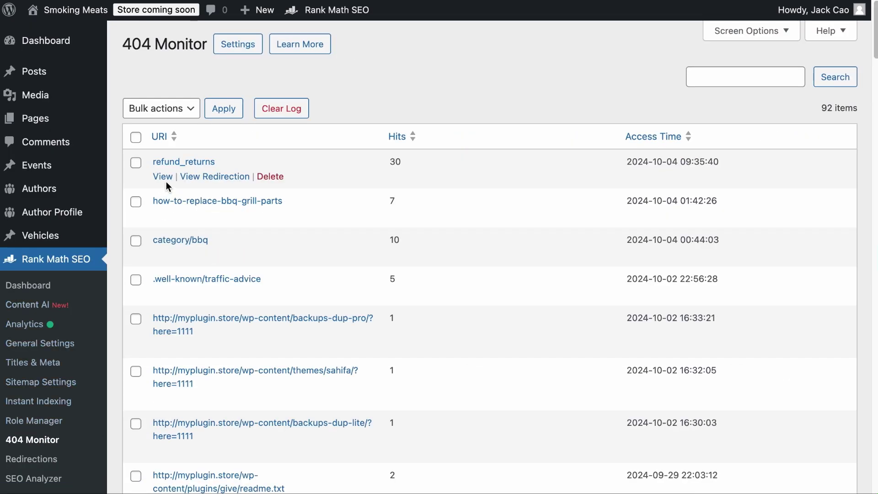
{"action": "left_click", "coordinate": [166, 179]}
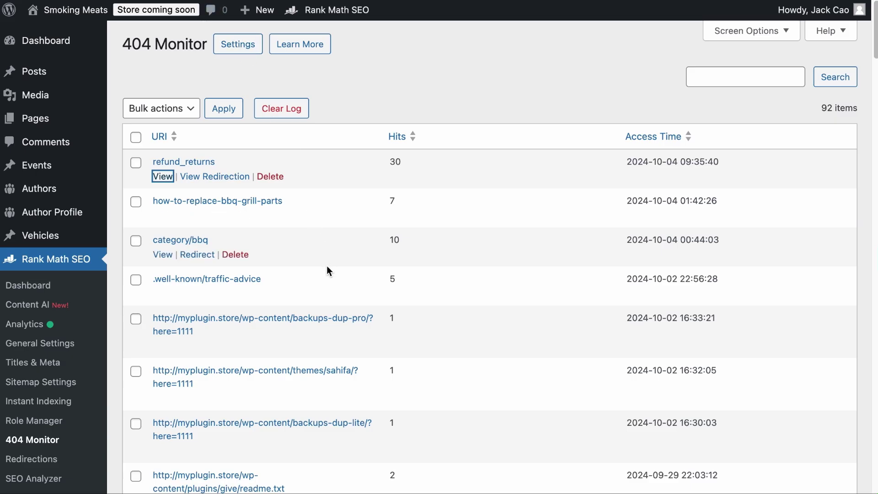
{"action": "scroll", "coordinate": [327, 265], "scroll_direction": "down", "scroll_amount": 3}
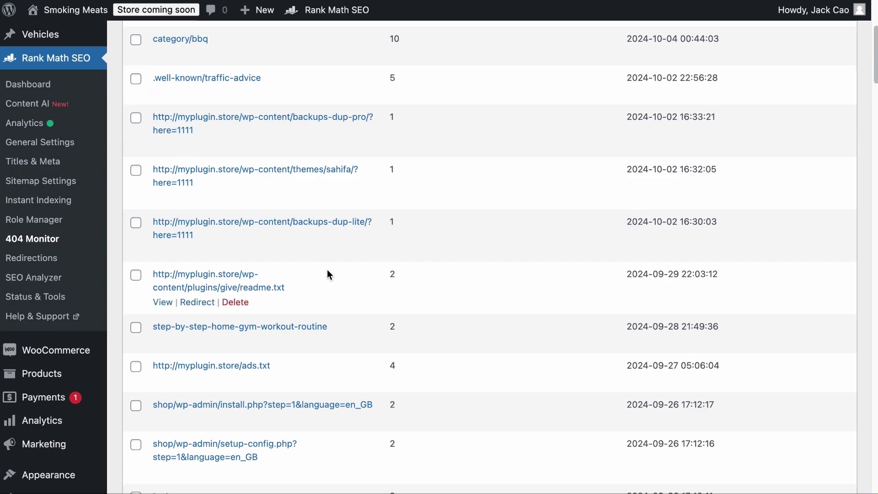
{"action": "scroll", "coordinate": [327, 273], "scroll_direction": "down", "scroll_amount": 2}
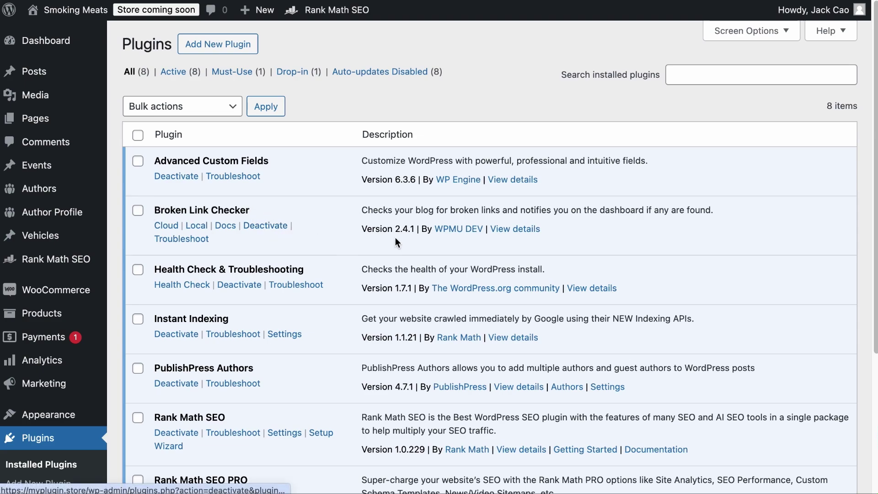
In Link Checker's Local report, change the broken cdc.gov link's URL to the EPA PAHs fact sheet PDF
{"action": "scroll", "coordinate": [119, 287], "scroll_direction": "down", "scroll_amount": 5}
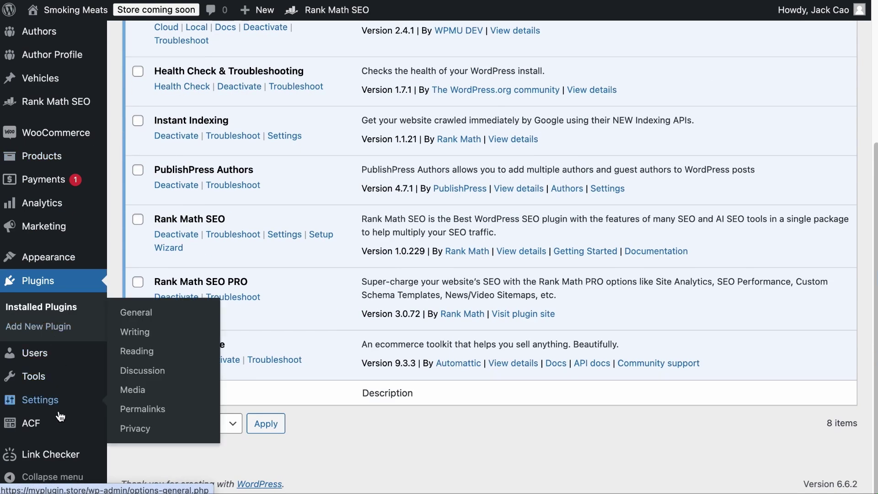
{"action": "left_click", "coordinate": [150, 429]}
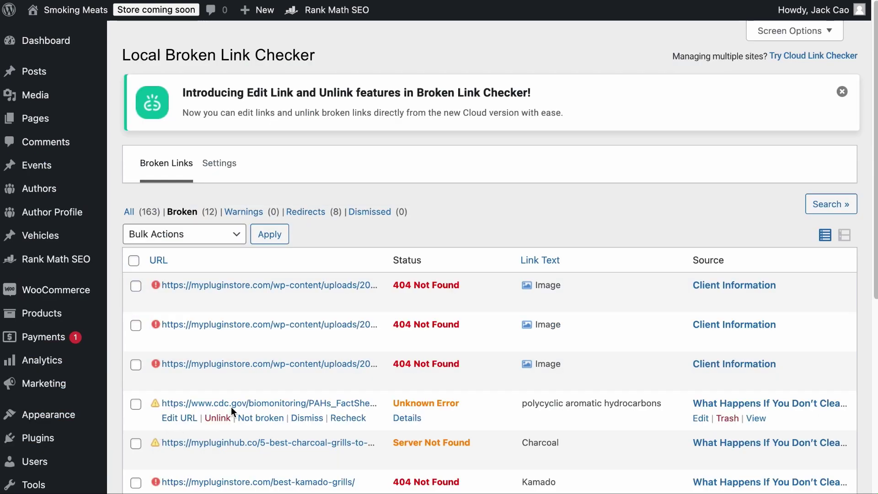
{"action": "scroll", "coordinate": [280, 393], "scroll_direction": "down", "scroll_amount": 5}
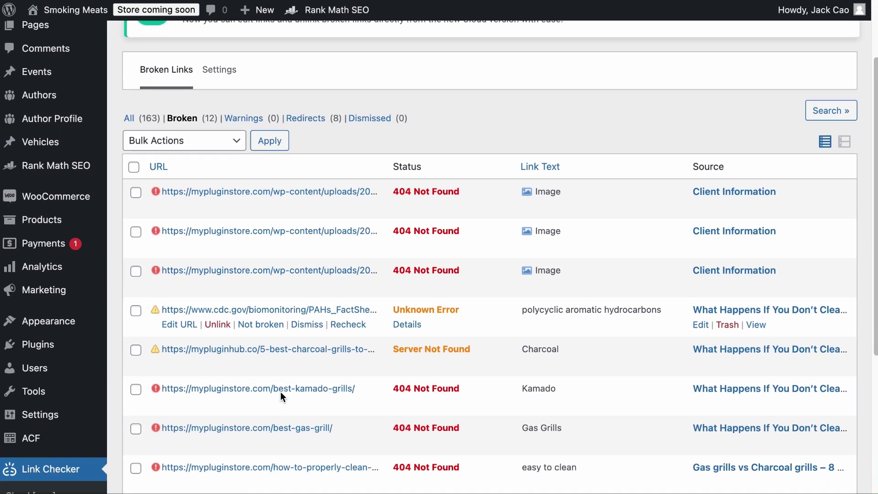
{"action": "scroll", "coordinate": [281, 396], "scroll_direction": "down", "scroll_amount": 3}
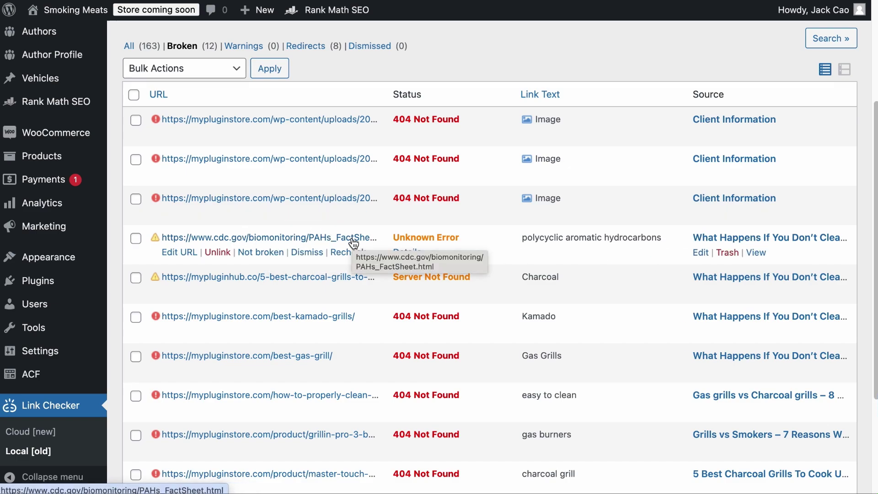
{"action": "left_click", "coordinate": [178, 252]}
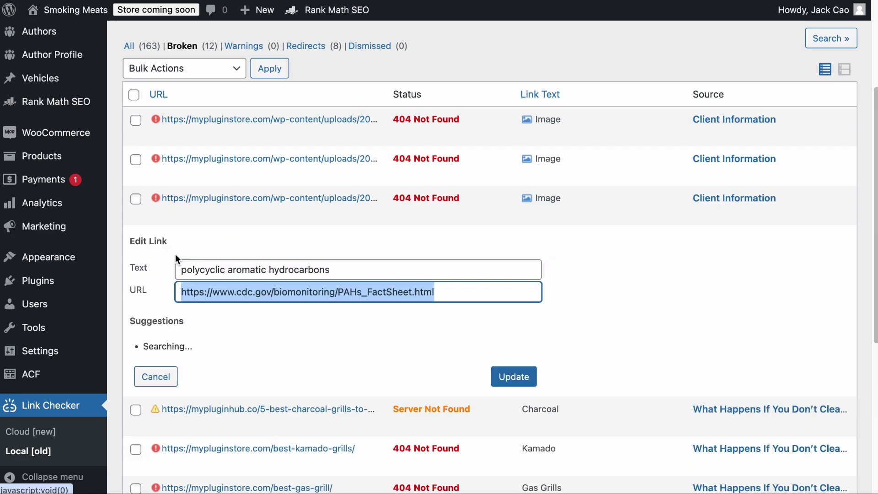
{"action": "key", "text": "ctrl+v"}
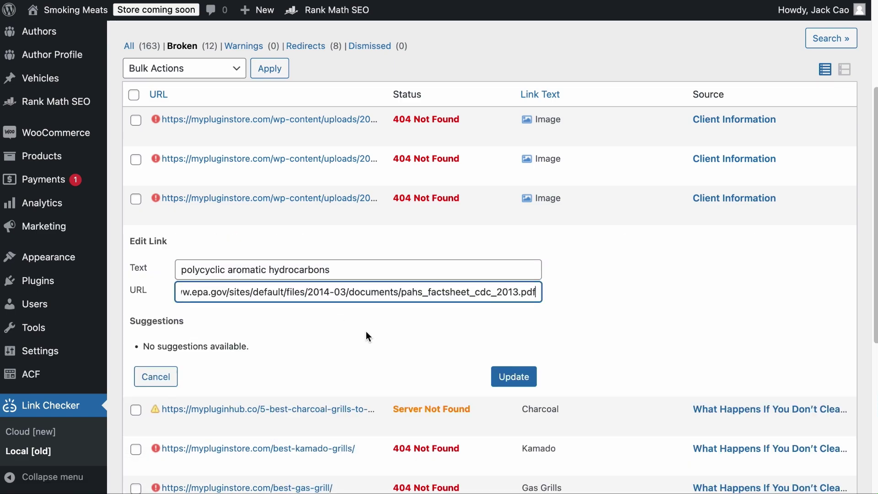
{"action": "left_click", "coordinate": [513, 378]}
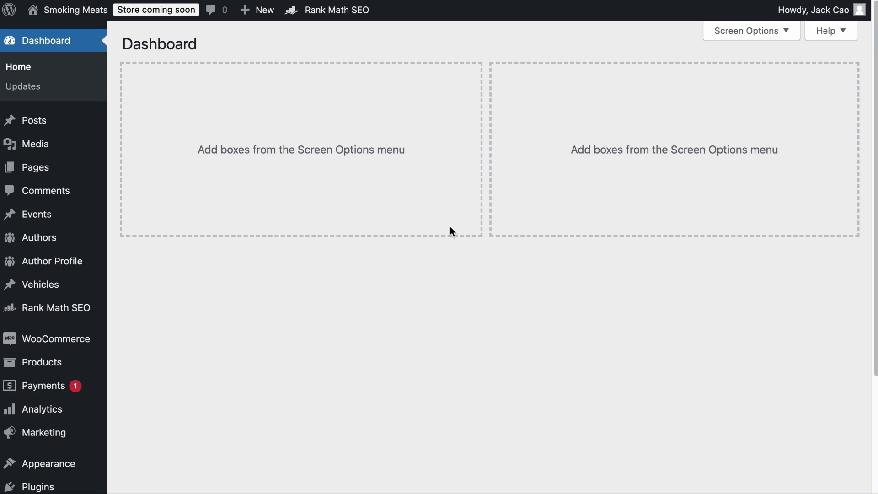
In Rank Math Analytics Index Status, filter content to URLs unknown to Google
{"action": "mouse_move", "coordinate": [24, 309]}
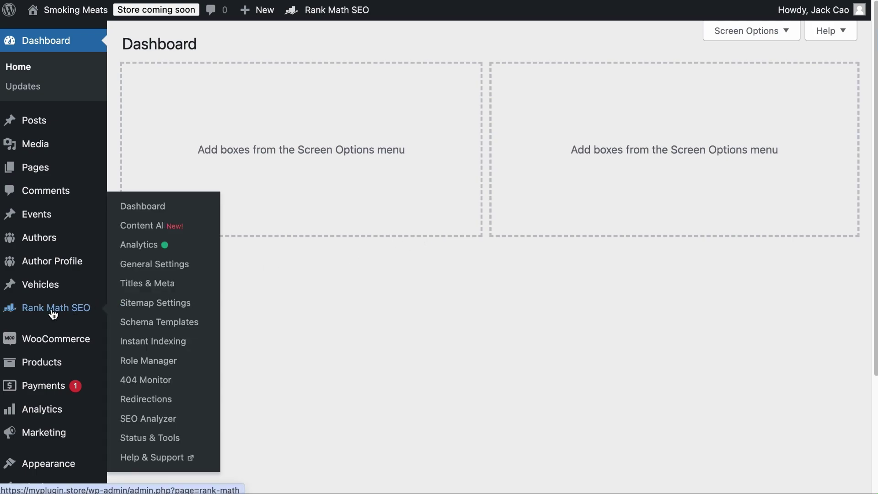
{"action": "left_click", "coordinate": [150, 250]}
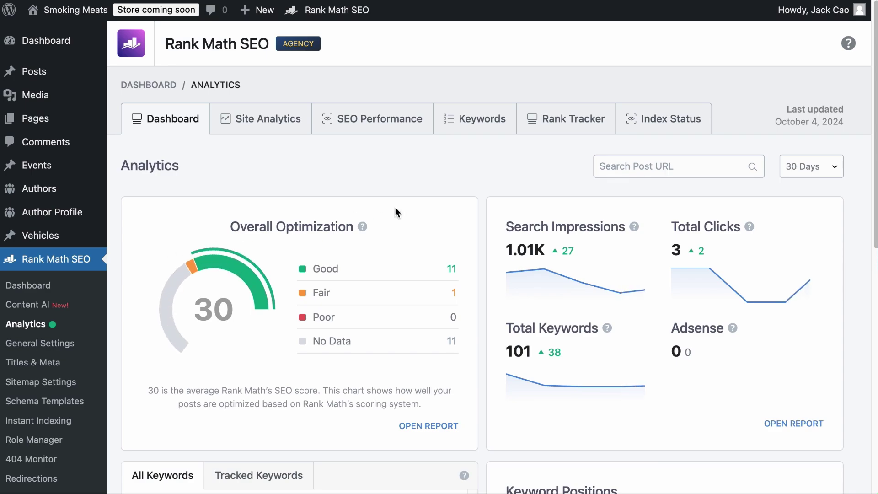
{"action": "left_click", "coordinate": [672, 132]}
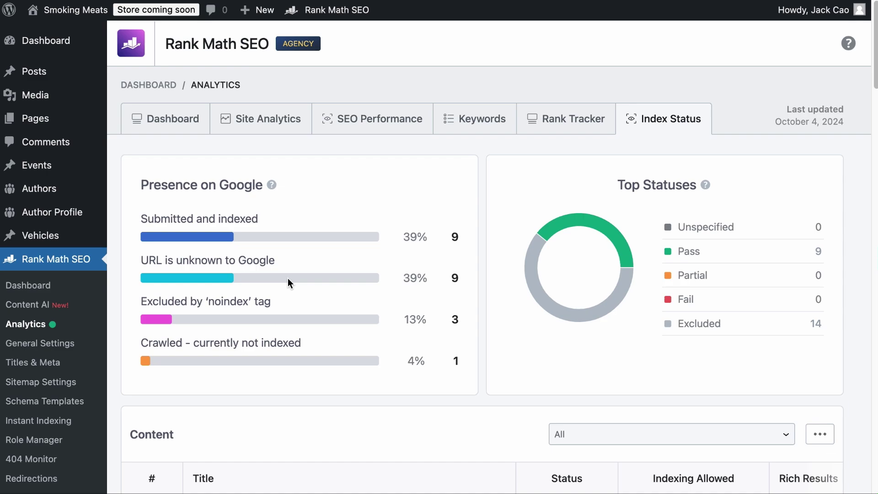
{"action": "scroll", "coordinate": [673, 357], "scroll_direction": "down", "scroll_amount": 4}
{"action": "left_click", "coordinate": [707, 294]}
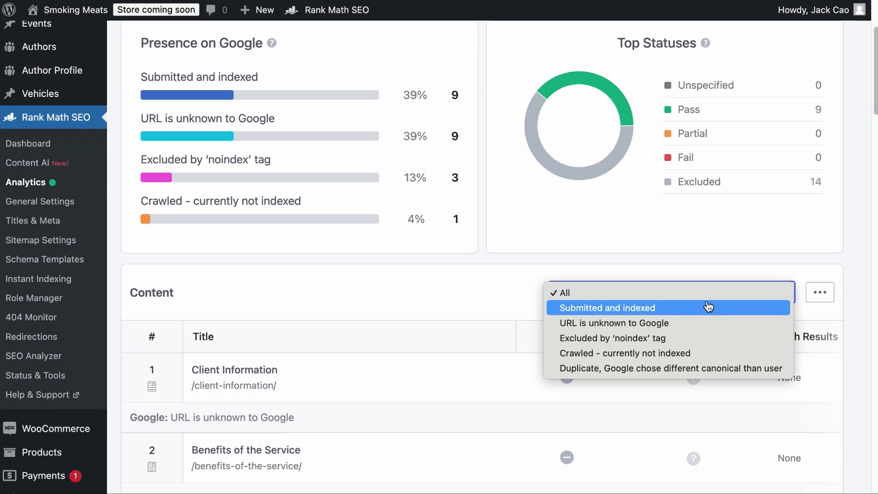
{"action": "left_click", "coordinate": [697, 322]}
Review 10 Best BBQ Side Dishes' index details, then filter to Crawled - currently not indexed
{"action": "scroll", "coordinate": [697, 322], "scroll_direction": "down", "scroll_amount": 4}
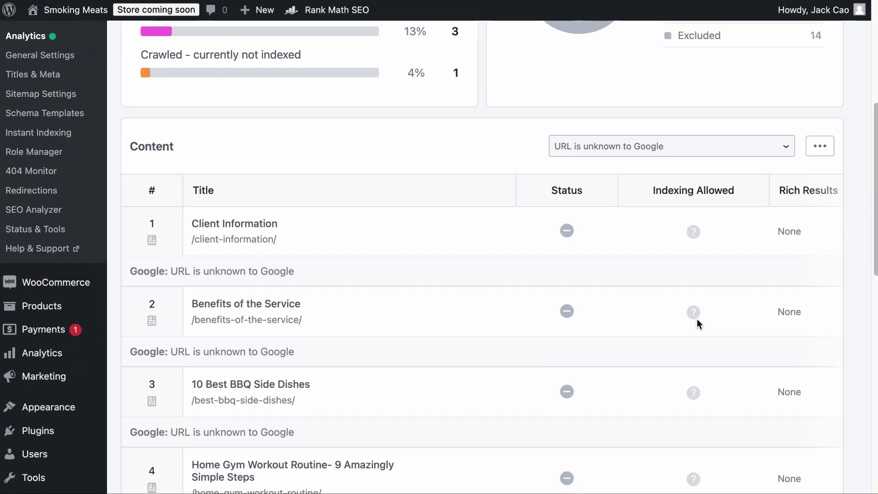
{"action": "scroll", "coordinate": [698, 322], "scroll_direction": "down", "scroll_amount": 2}
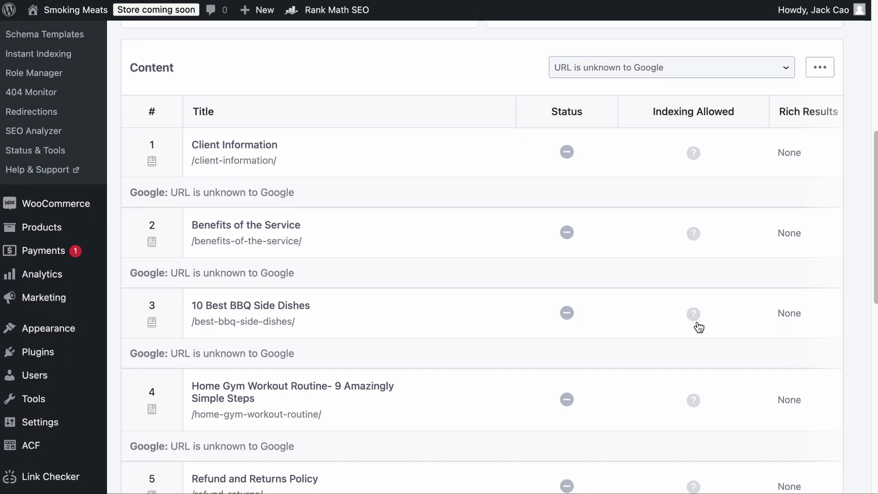
{"action": "scroll", "coordinate": [699, 326], "scroll_direction": "down", "scroll_amount": 2}
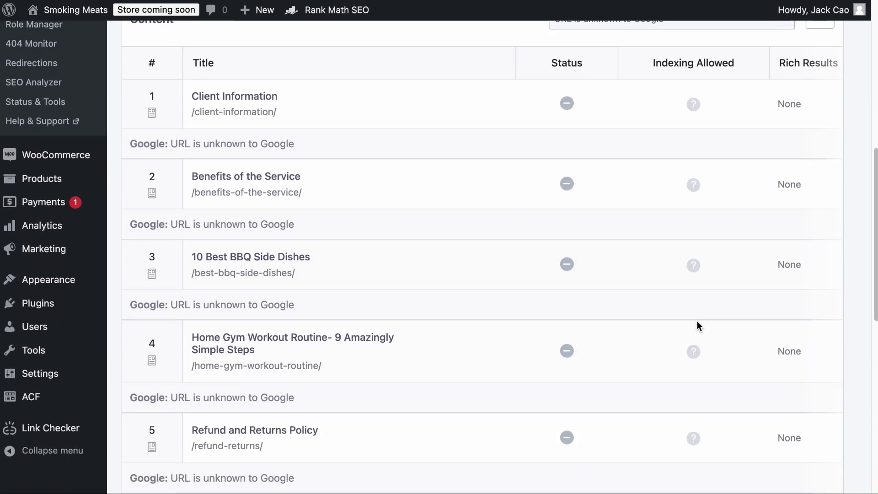
{"action": "scroll", "coordinate": [698, 326], "scroll_direction": "down", "scroll_amount": 1}
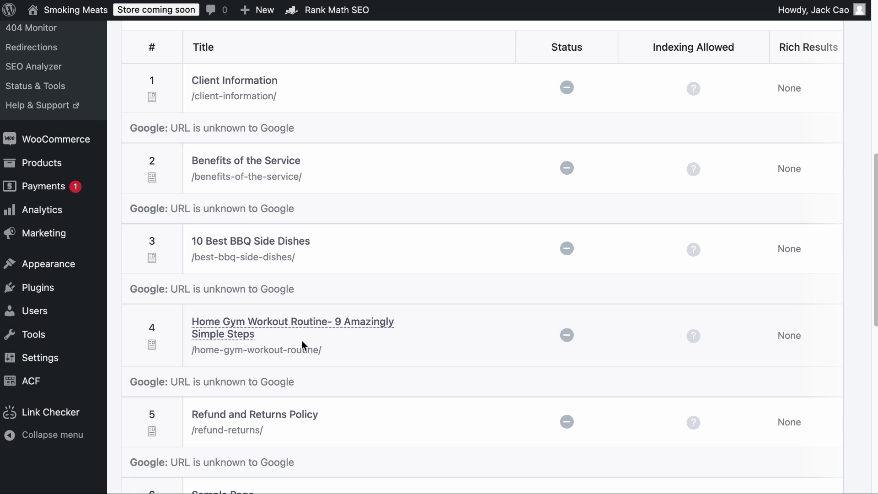
{"action": "left_click", "coordinate": [305, 296]}
{"action": "scroll", "coordinate": [315, 298], "scroll_direction": "down", "scroll_amount": 3}
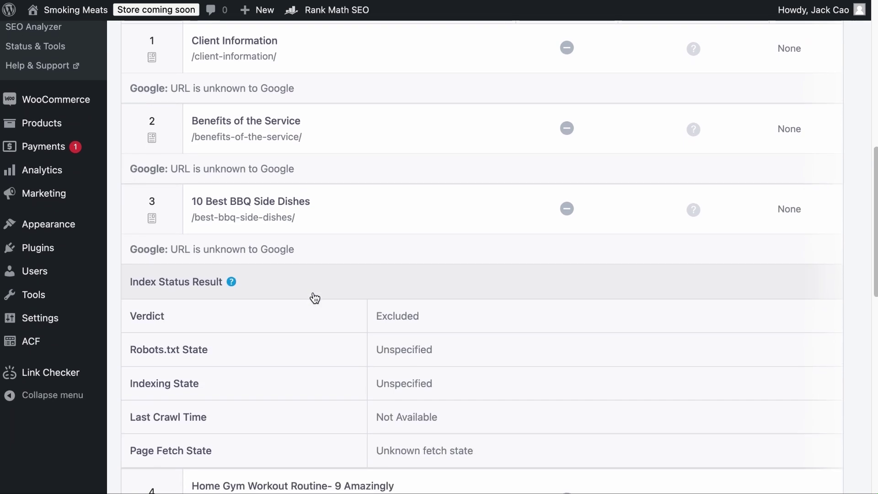
{"action": "scroll", "coordinate": [314, 297], "scroll_direction": "down", "scroll_amount": 1}
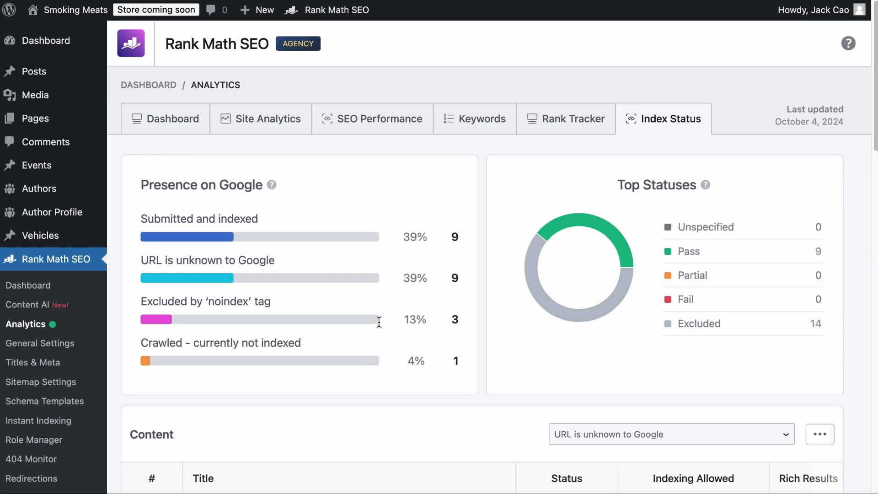
{"action": "scroll", "coordinate": [548, 333], "scroll_direction": "down", "scroll_amount": 5}
{"action": "left_click", "coordinate": [666, 215]}
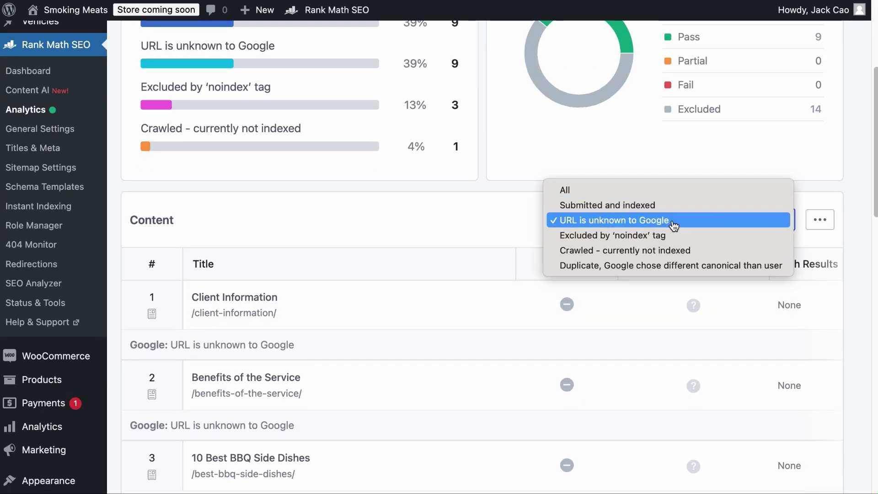
{"action": "left_click", "coordinate": [666, 256]}
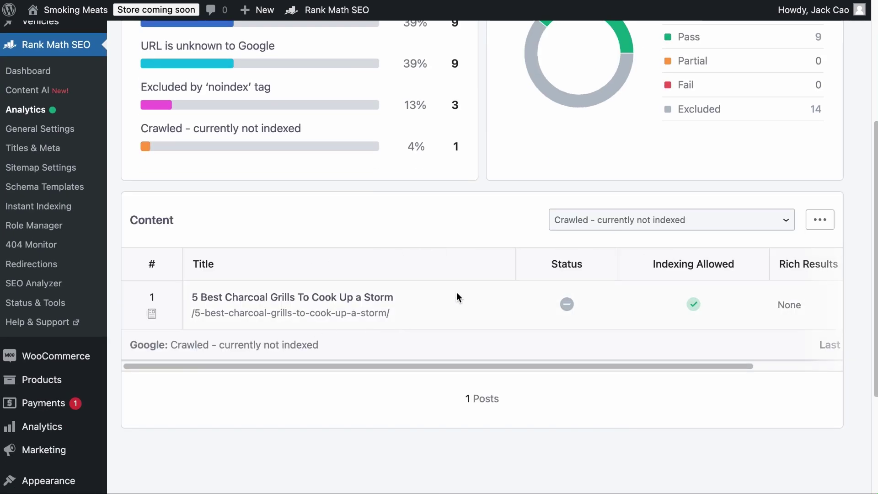
{"action": "left_click", "coordinate": [658, 220]}
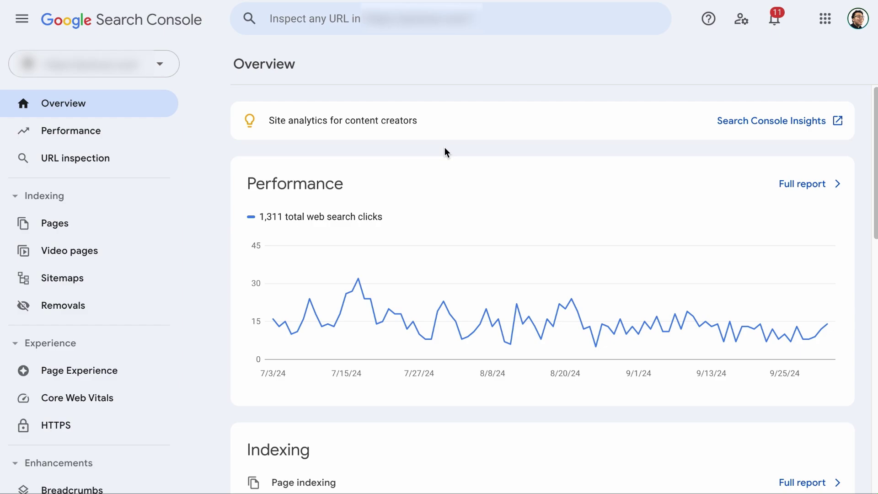
From Page experience, open the HTTPS report showing 0 non-HTTPS and 23 HTTPS URLs
{"action": "left_click", "coordinate": [82, 377]}
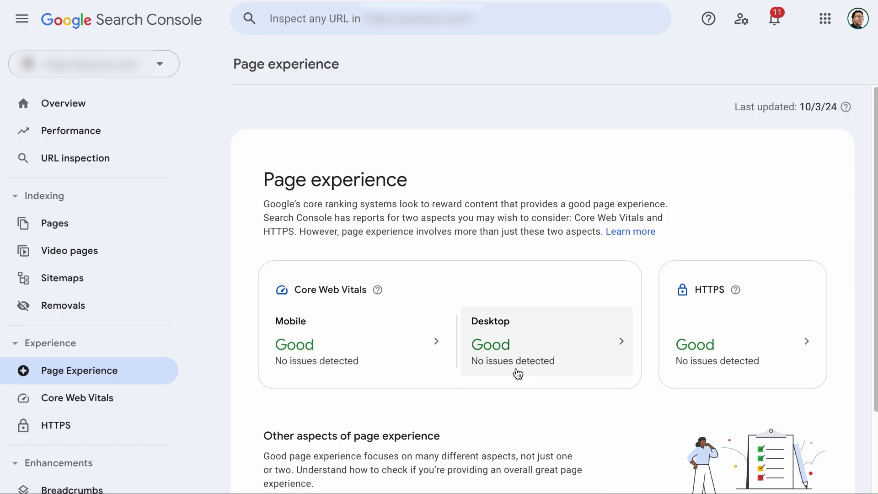
{"action": "left_click", "coordinate": [763, 349]}
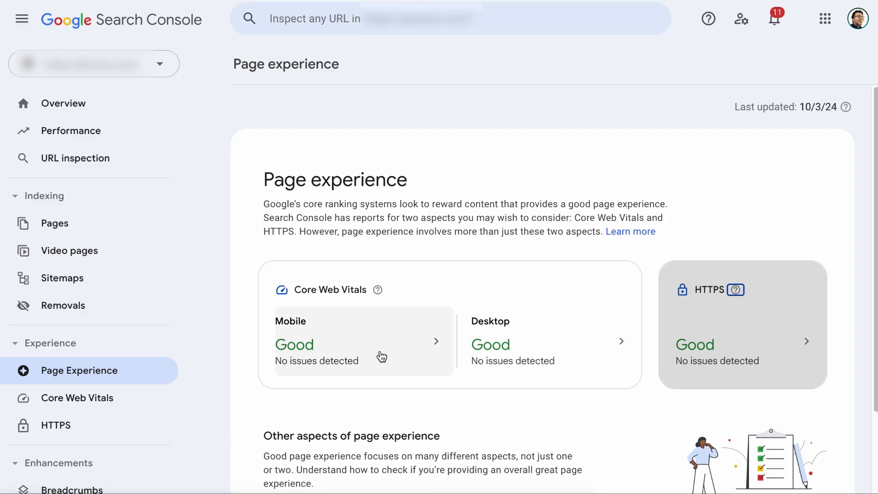
{"action": "left_click", "coordinate": [309, 343]}
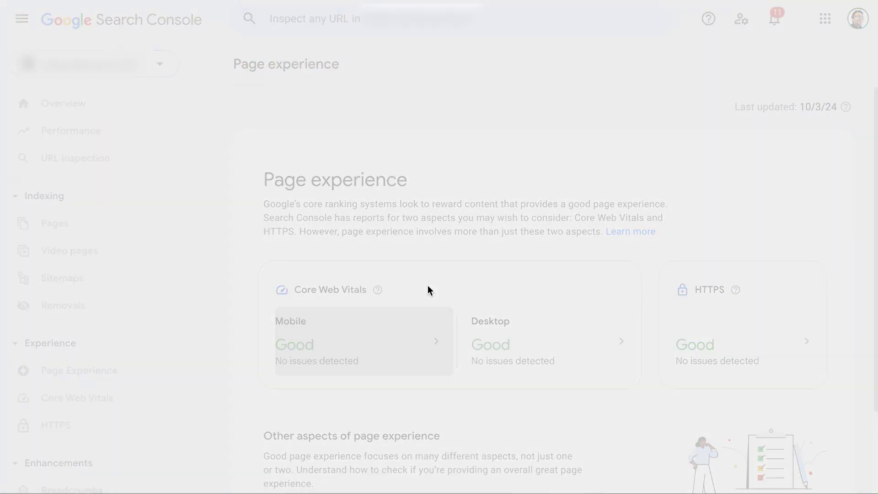
{"action": "scroll", "coordinate": [427, 289], "scroll_direction": "down", "scroll_amount": 4}
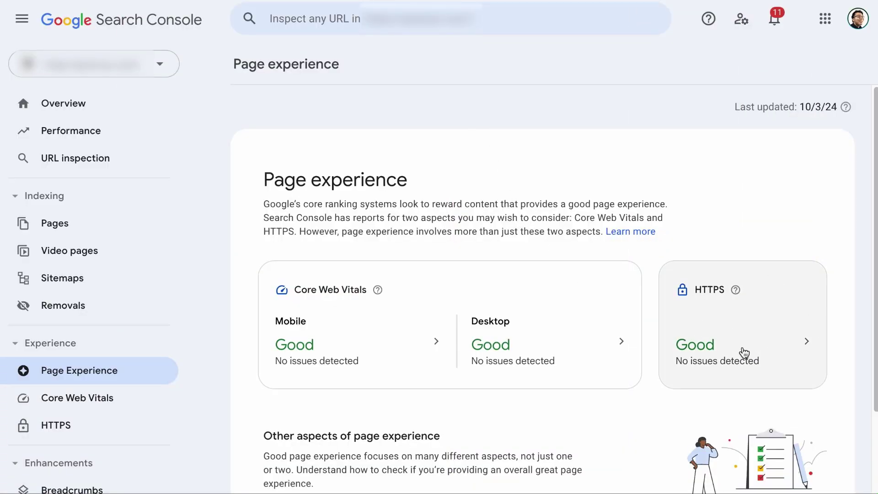
{"action": "left_click", "coordinate": [784, 332]}
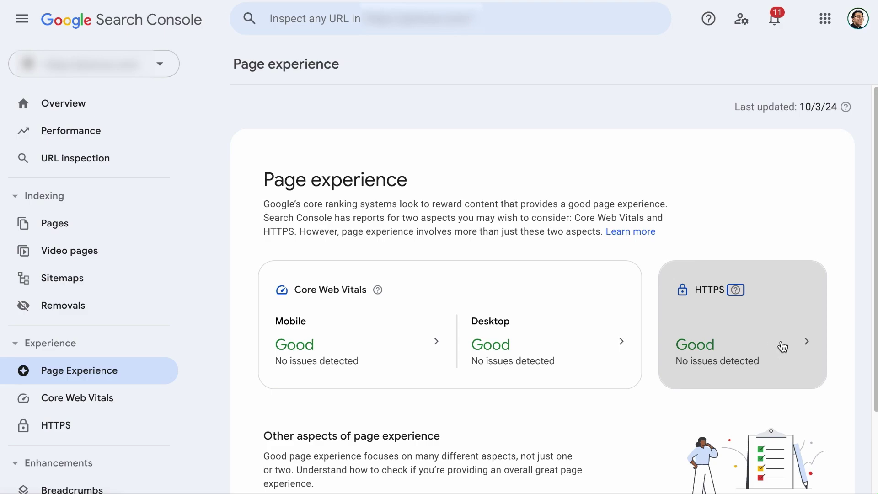
{"action": "left_click", "coordinate": [734, 342]}
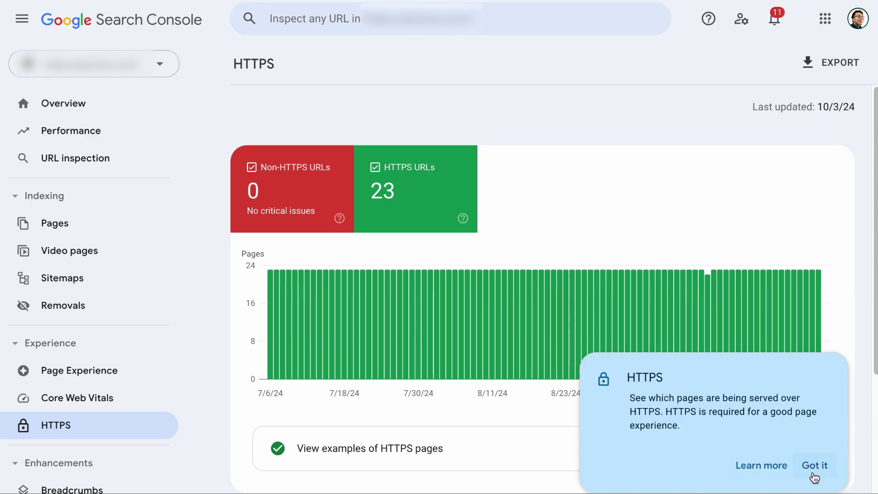
Dismiss the HTTPS tip and open Sitemaps, where sitemap_index.xml shows Couldn't fetch
{"action": "left_click", "coordinate": [814, 470]}
{"action": "scroll", "coordinate": [578, 422], "scroll_direction": "down", "scroll_amount": 4}
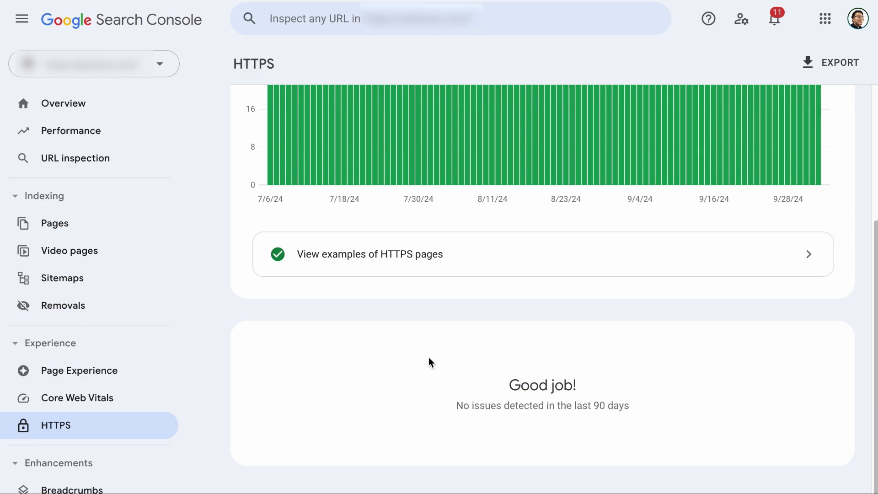
{"action": "left_click", "coordinate": [86, 278]}
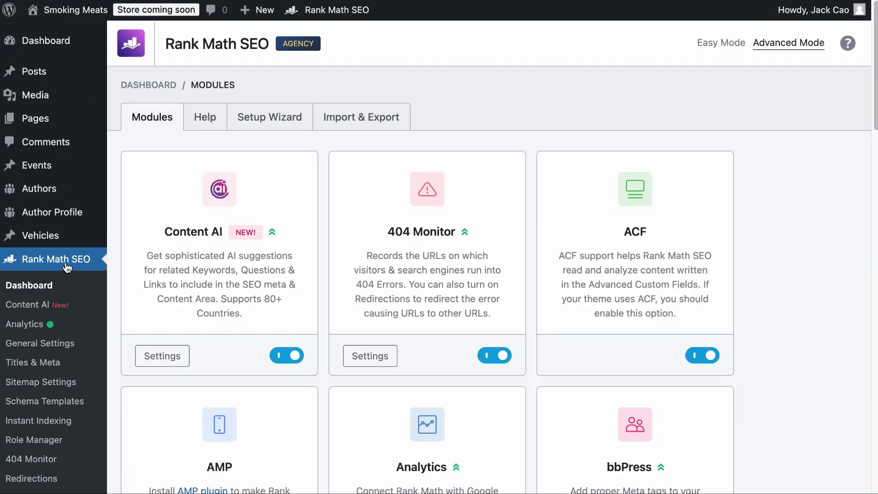
Open Rank Math's Sitemap Settings showing the sitemap index at sitemap_index.xml
{"action": "left_click", "coordinate": [43, 390]}
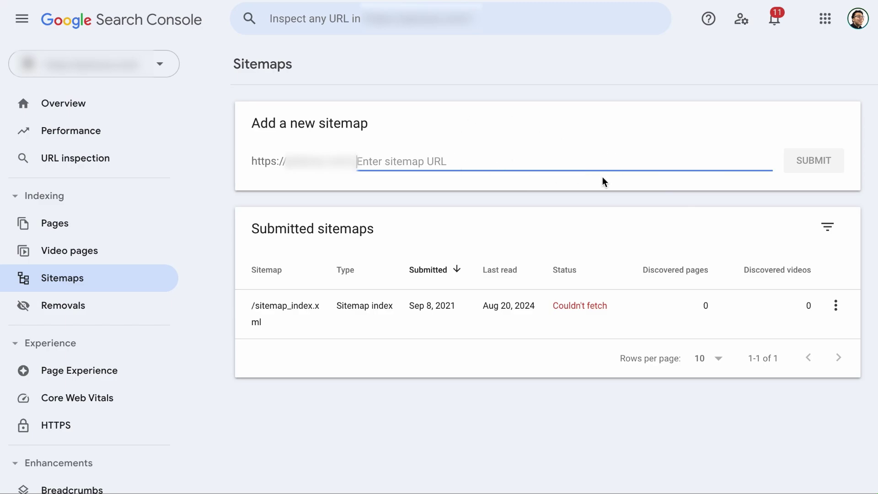
Open the robots.txt report from Settings and review the ignored Crawl-Delay: 20 warning
{"action": "scroll", "coordinate": [167, 235], "scroll_direction": "down", "scroll_amount": 5}
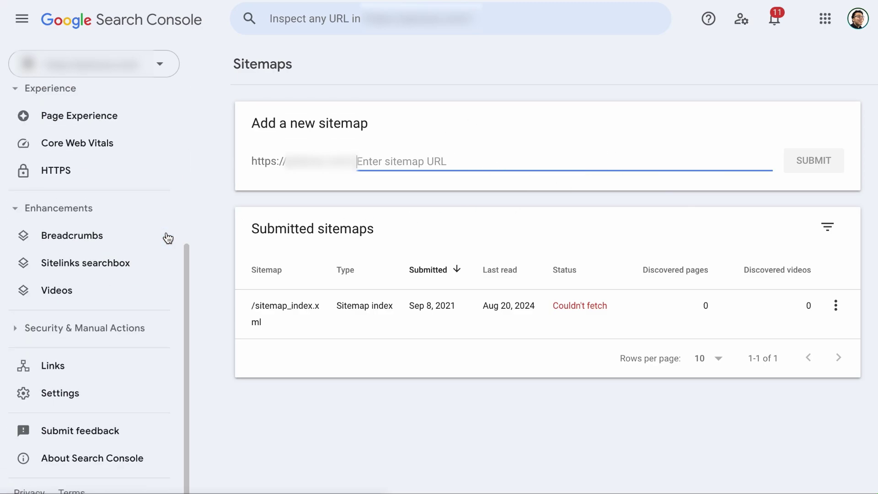
{"action": "left_click", "coordinate": [90, 402]}
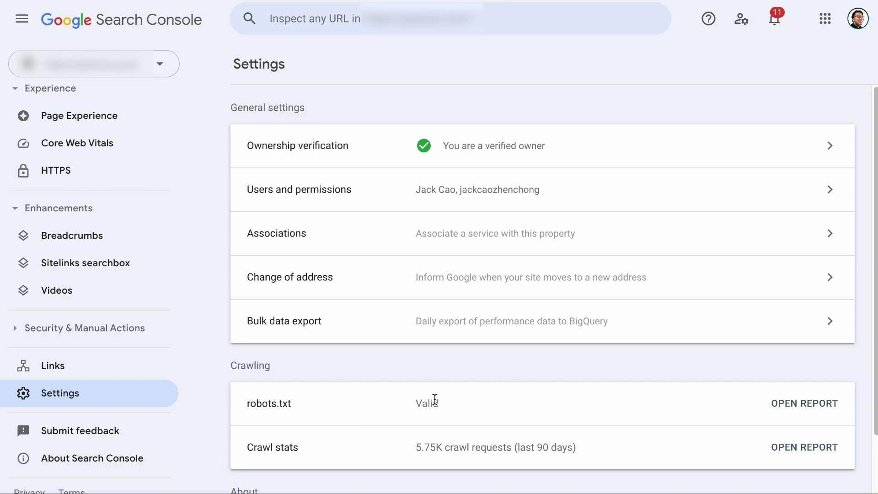
{"action": "left_click", "coordinate": [817, 402]}
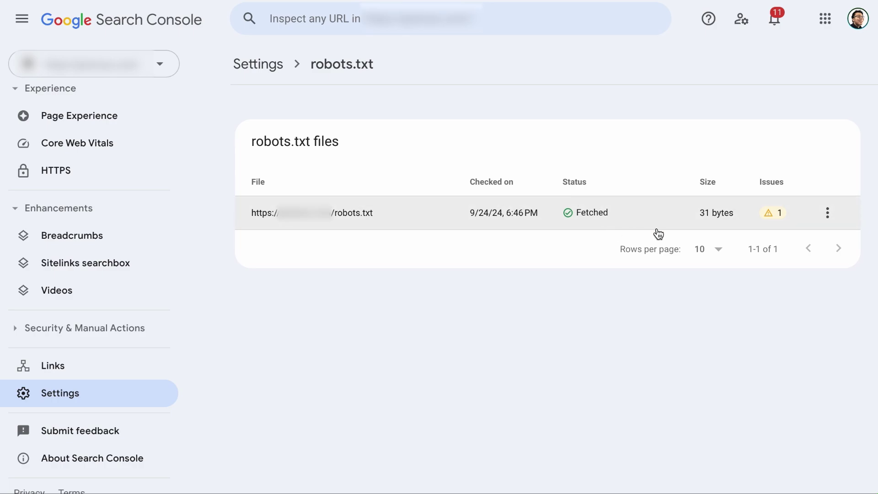
{"action": "left_click", "coordinate": [783, 212]}
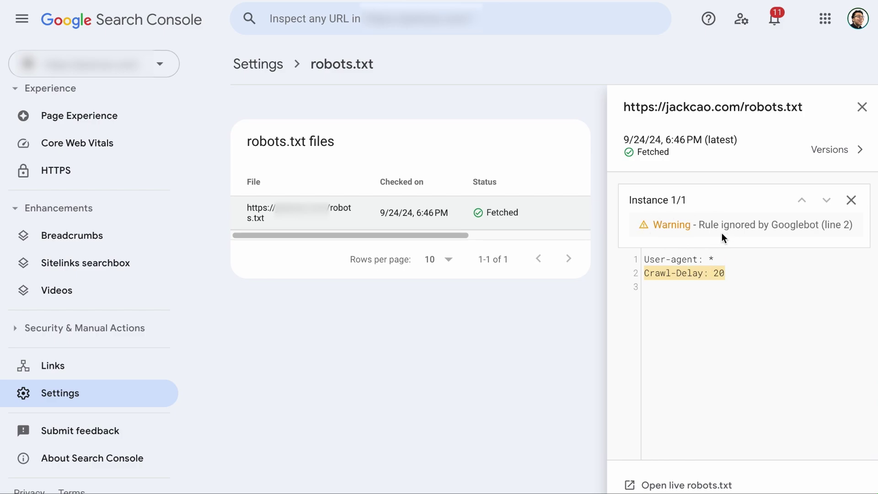
{"action": "left_click", "coordinate": [861, 107]}
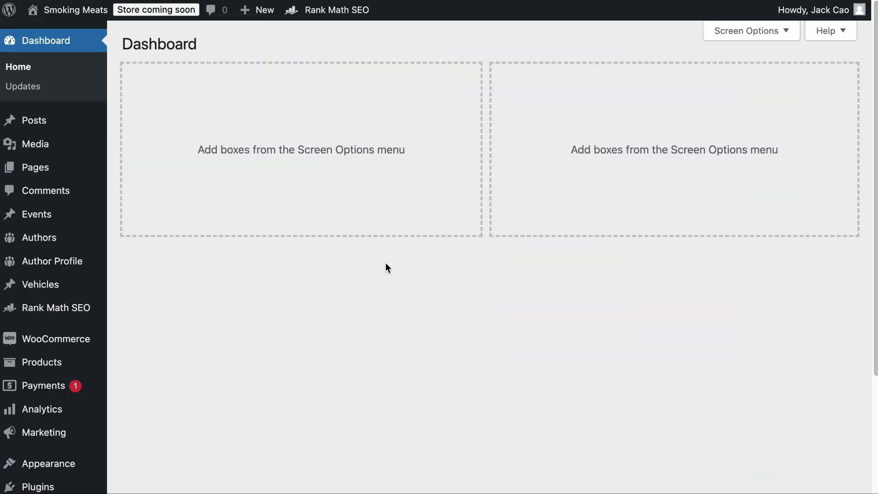
Filter All Posts by Rank Math's Orphan Posts option to list the 5 orphan posts
{"action": "mouse_move", "coordinate": [10, 129]}
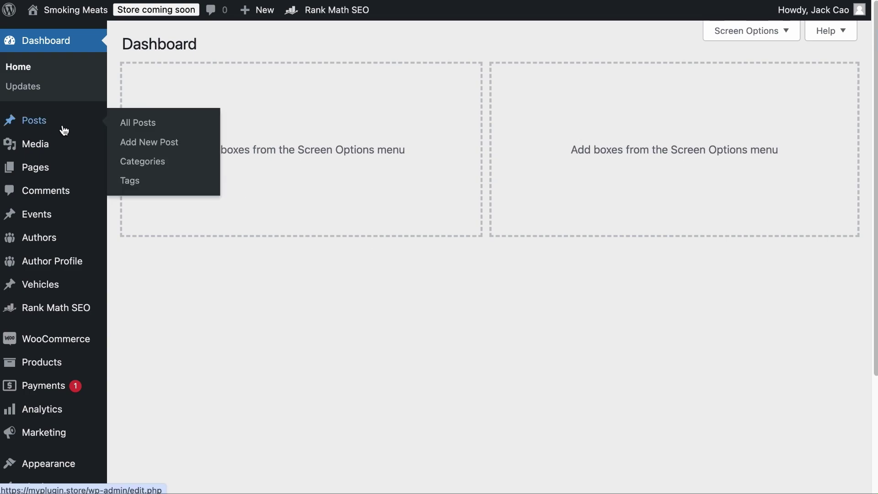
{"action": "left_click", "coordinate": [144, 123]}
{"action": "left_click", "coordinate": [590, 107]}
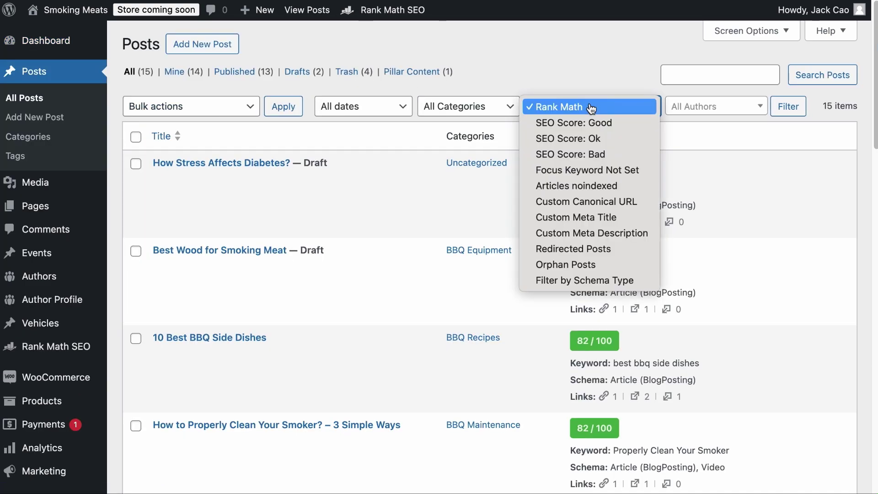
{"action": "left_click", "coordinate": [581, 263]}
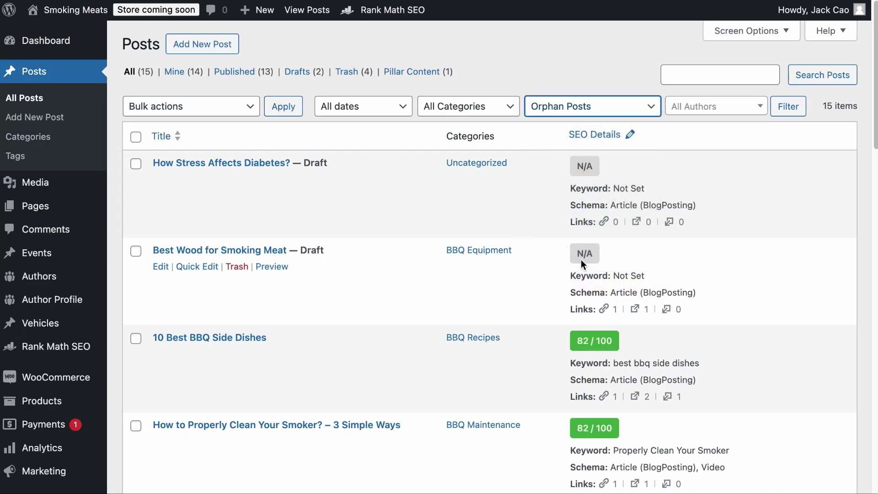
{"action": "left_click", "coordinate": [788, 112]}
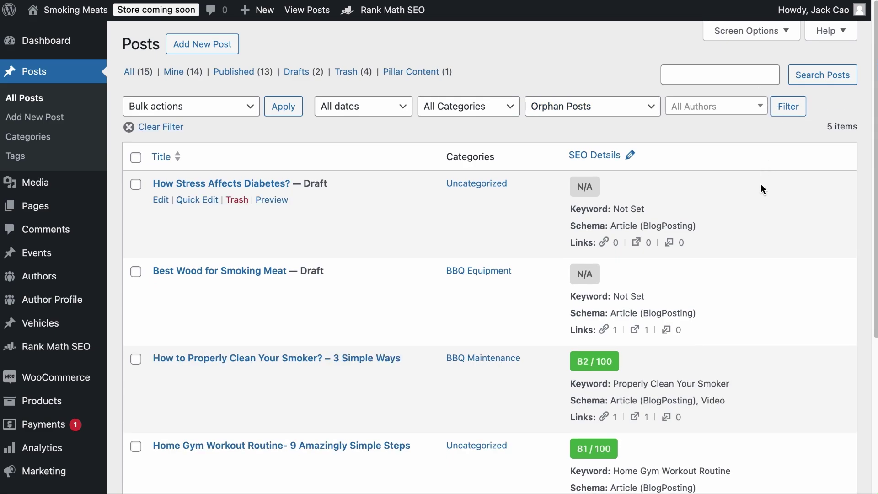
{"action": "scroll", "coordinate": [761, 187], "scroll_direction": "down", "scroll_amount": 5}
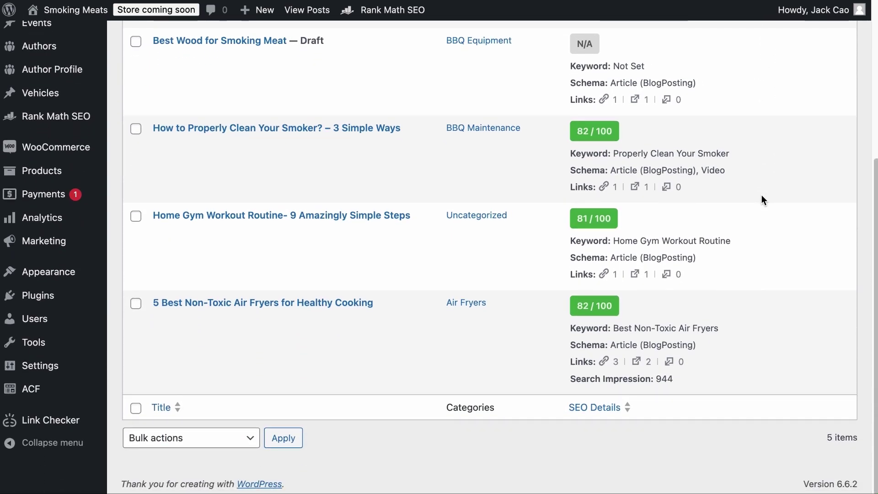
Open and apply the posts list Screen Options
{"action": "mouse_move", "coordinate": [761, 196]}
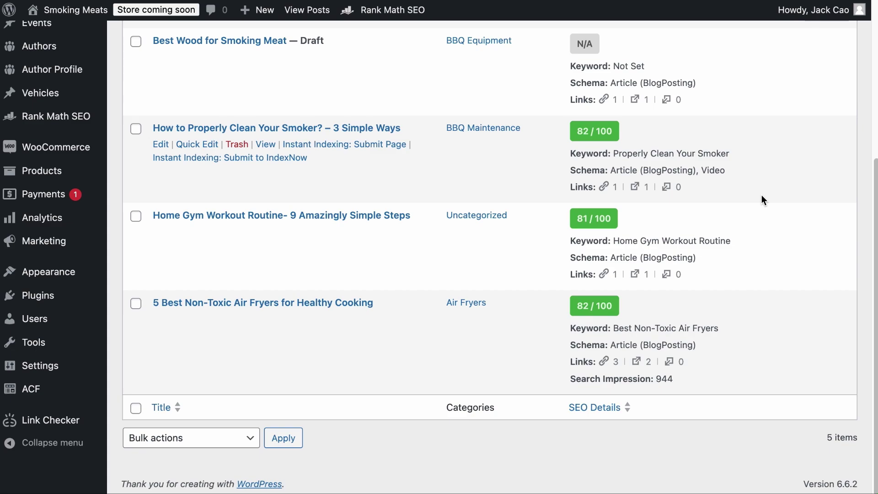
{"action": "mouse_move", "coordinate": [242, 331]}
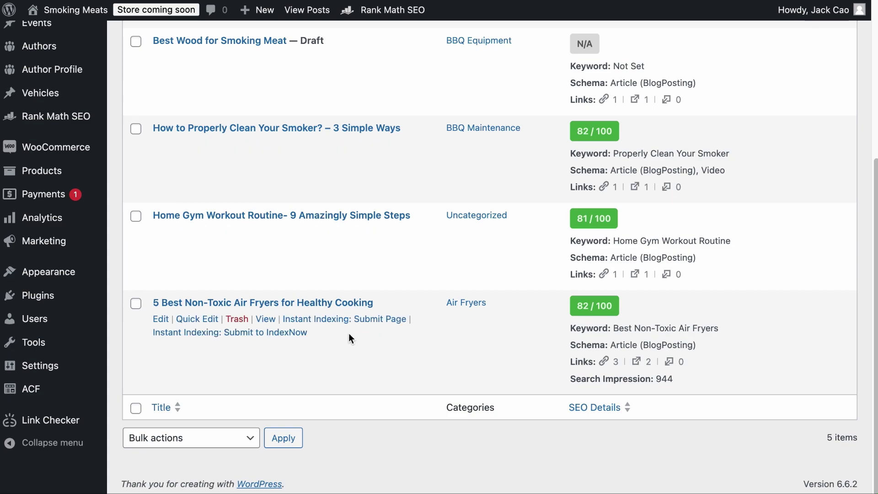
{"action": "mouse_move", "coordinate": [635, 189]}
{"action": "scroll", "coordinate": [701, 188], "scroll_direction": "up", "scroll_amount": 5}
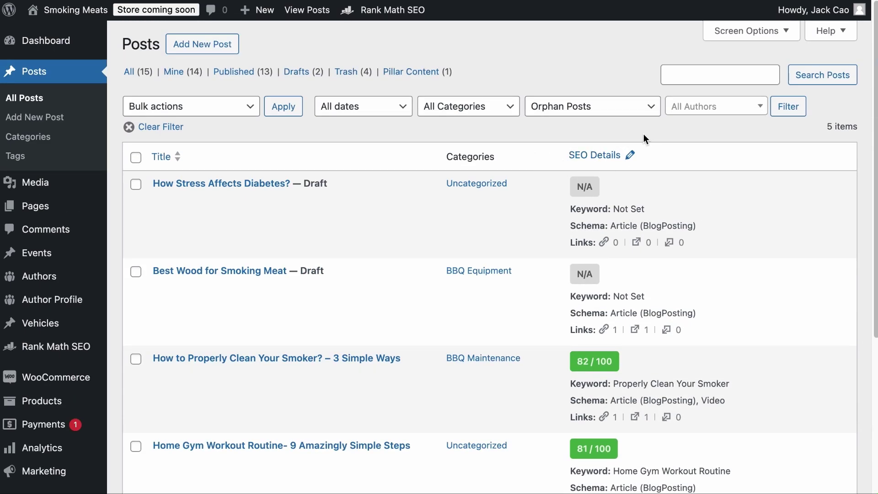
{"action": "mouse_move", "coordinate": [591, 177]}
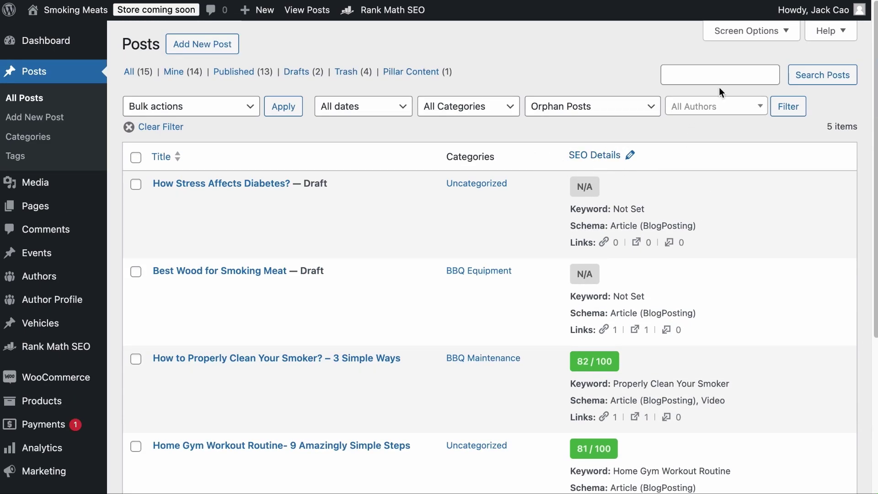
{"action": "left_click", "coordinate": [751, 32]}
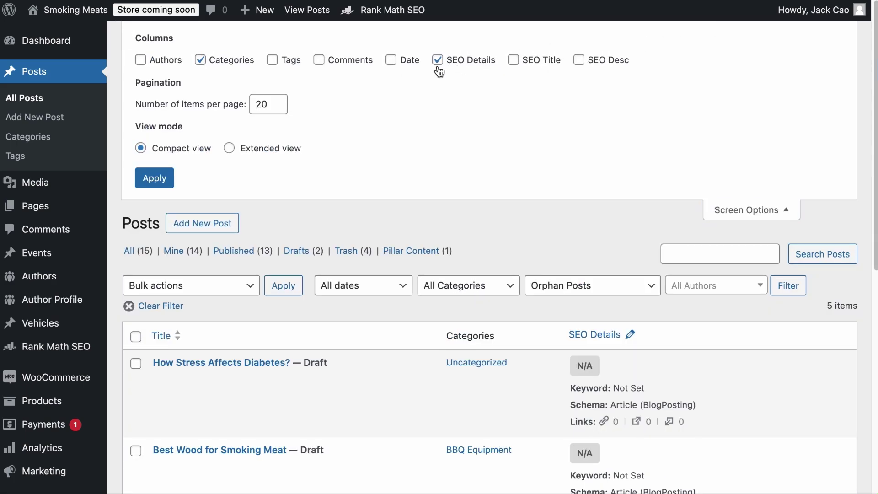
{"action": "left_click", "coordinate": [156, 180]}
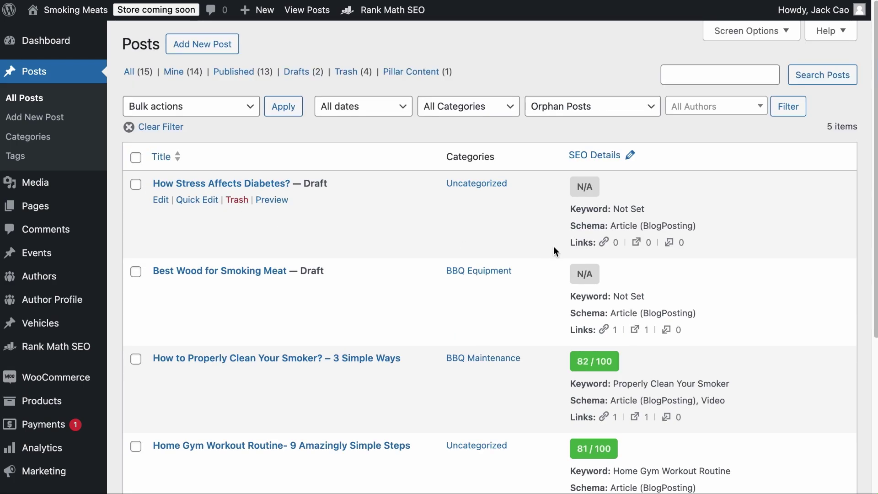
{"action": "scroll", "coordinate": [561, 246], "scroll_direction": "down", "scroll_amount": 5}
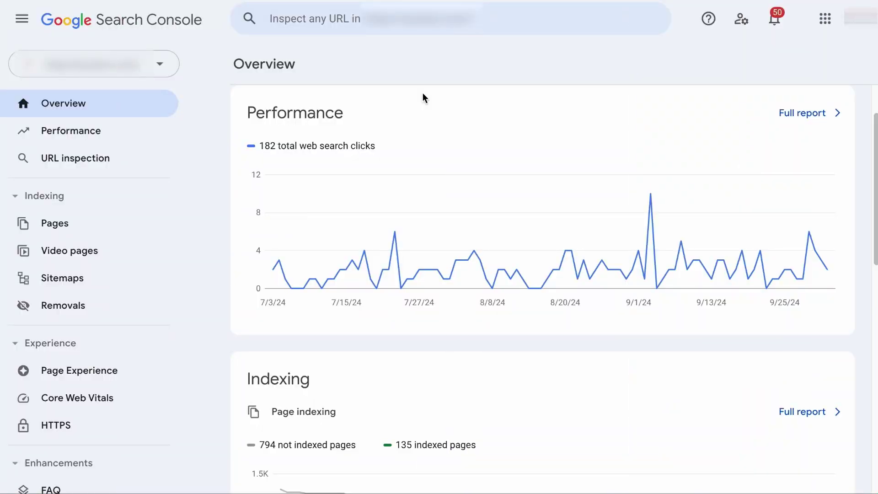
Open the Links report and scroll down to the Top linking text card
{"action": "scroll", "coordinate": [136, 229], "scroll_direction": "down", "scroll_amount": 5}
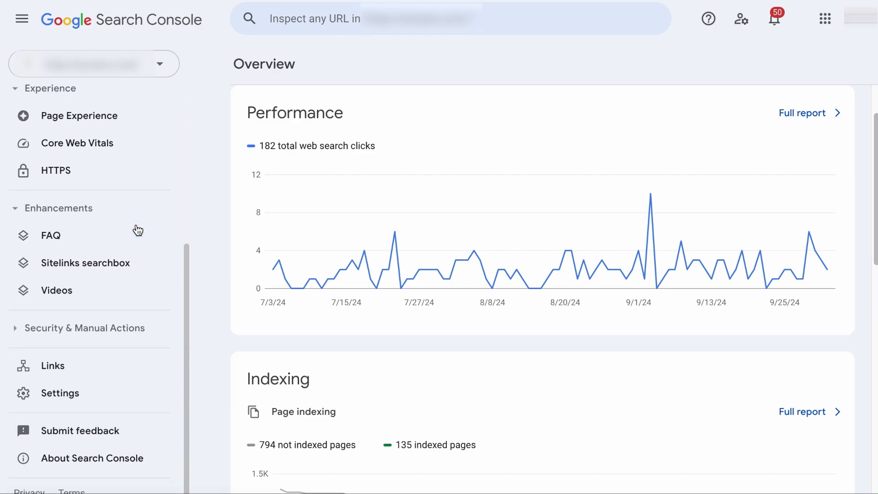
{"action": "left_click", "coordinate": [80, 367]}
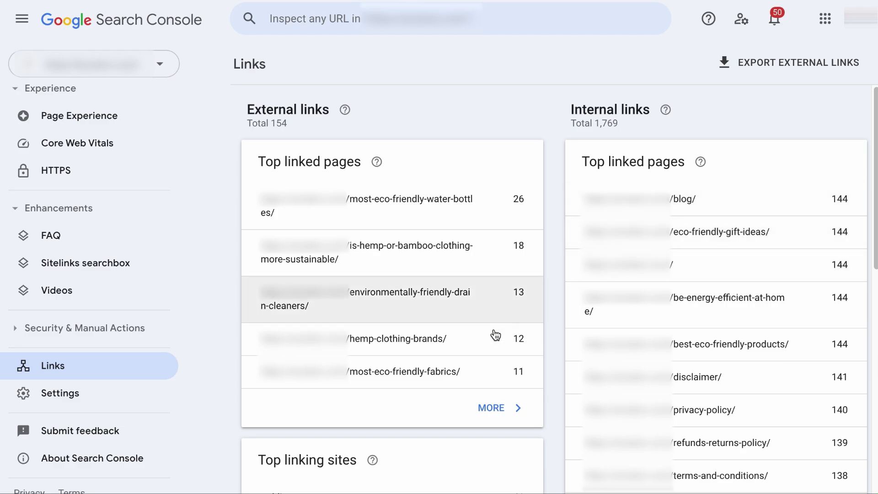
{"action": "scroll", "coordinate": [550, 383], "scroll_direction": "down", "scroll_amount": 10}
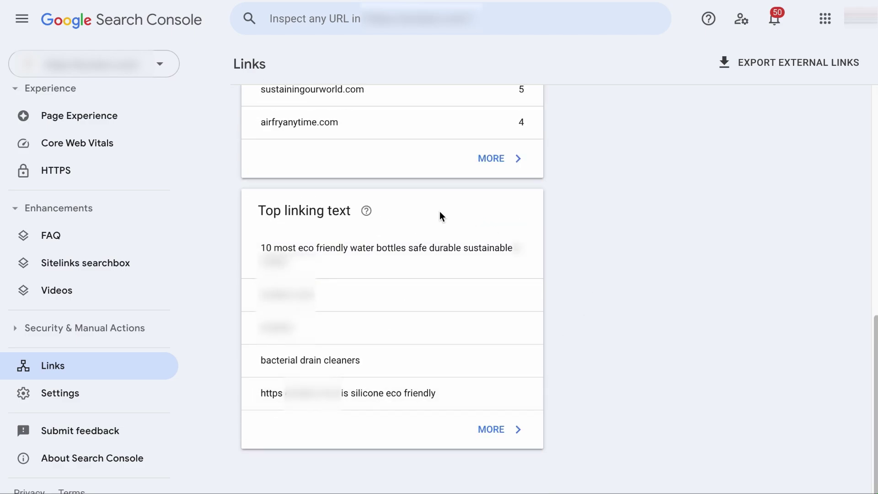
Expand Top linking text and highlight brandname in the anchors of rows 1, 2, 4 and 5
{"action": "left_click", "coordinate": [492, 429]}
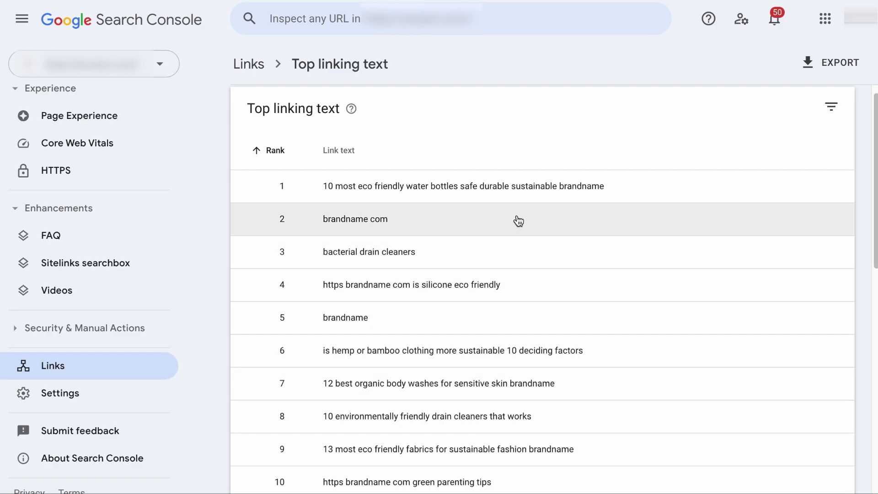
{"action": "double_click", "coordinate": [607, 188]}
{"action": "left_click_drag", "start_coordinate": [320, 225], "coordinate": [366, 241]}
{"action": "left_click_drag", "start_coordinate": [342, 288], "coordinate": [391, 290]}
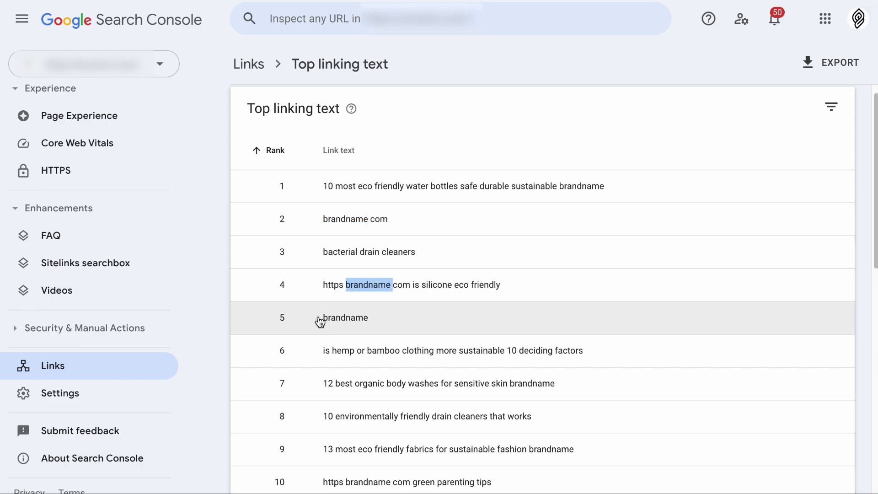
{"action": "left_click_drag", "start_coordinate": [320, 321], "coordinate": [393, 329]}
{"action": "scroll", "coordinate": [396, 328], "scroll_direction": "down", "scroll_amount": 3}
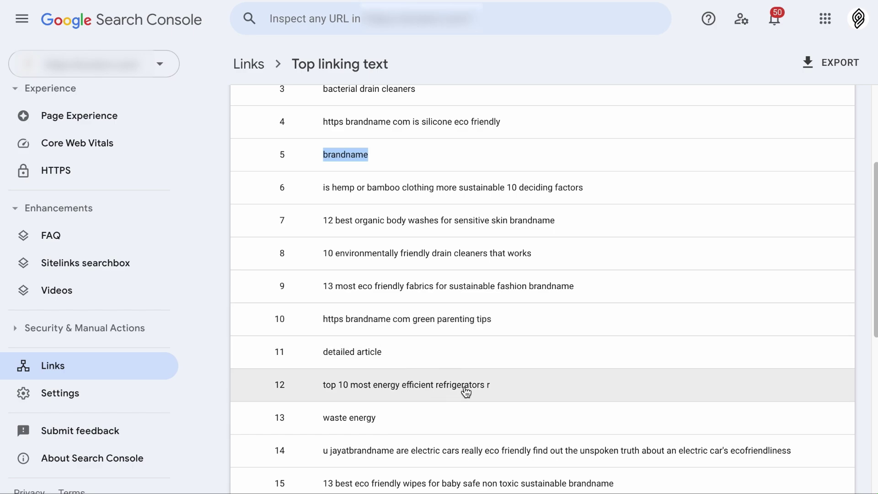
{"action": "scroll", "coordinate": [515, 388], "scroll_direction": "up", "scroll_amount": 1}
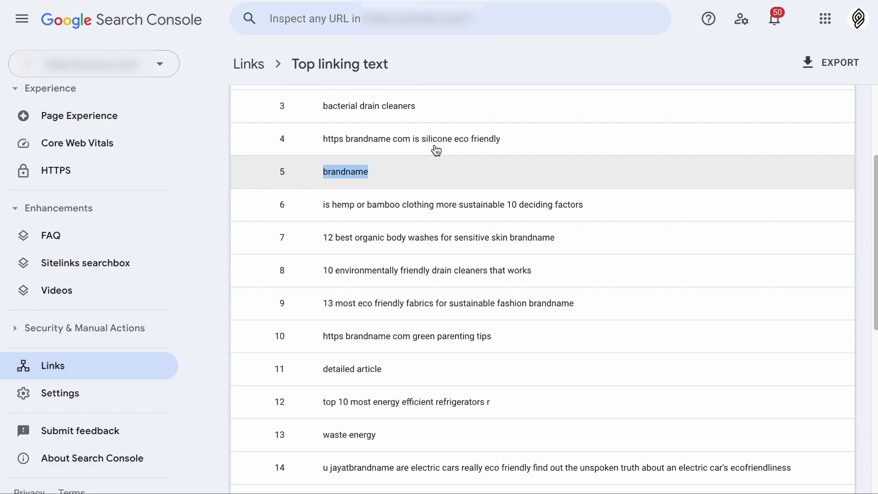